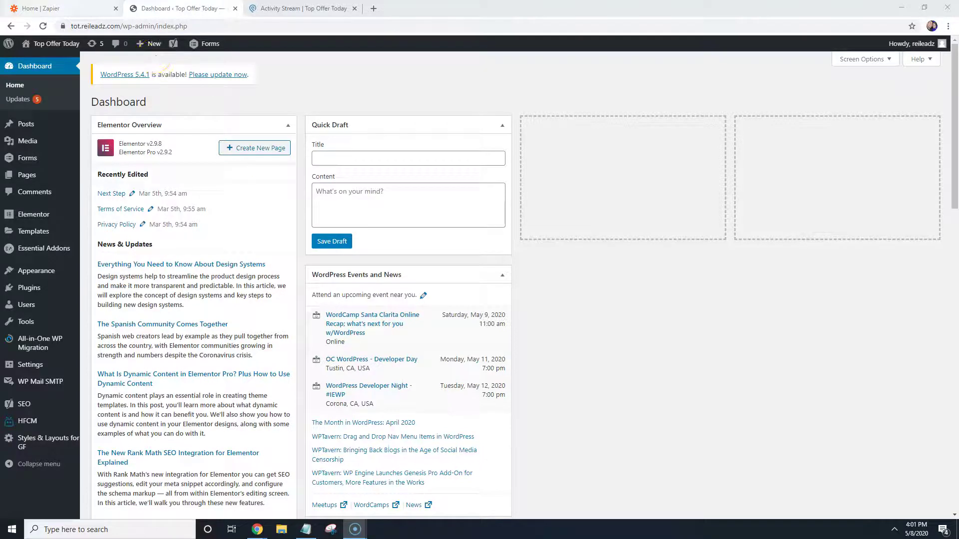
Step: Glance over the Zapier and Podio tabs, then return to the WordPress admin dashboard
left_click(65, 9)
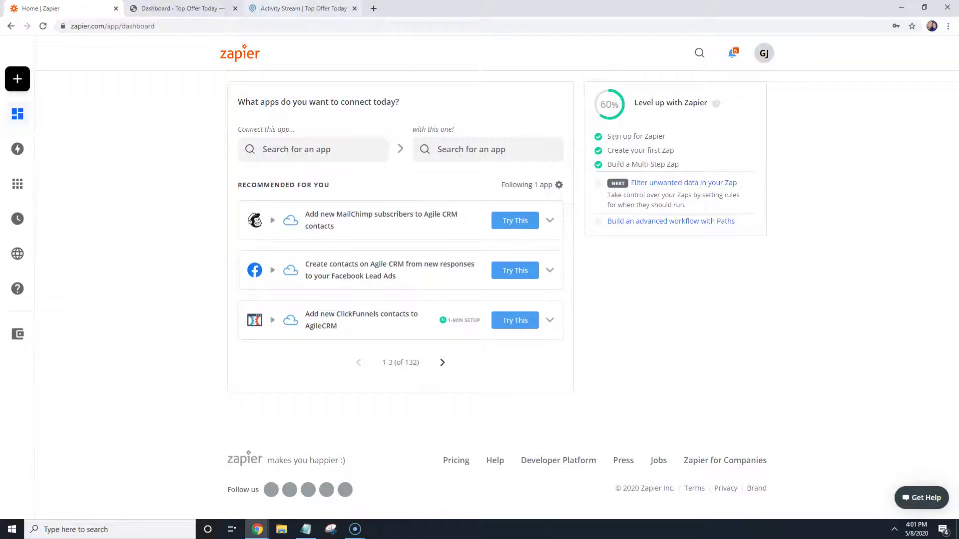
left_click(300, 8)
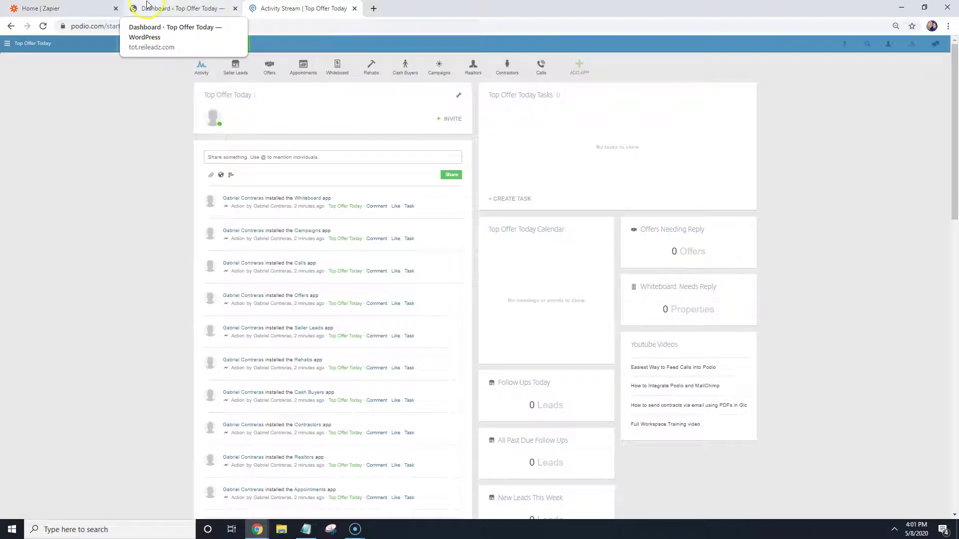
left_click(170, 8)
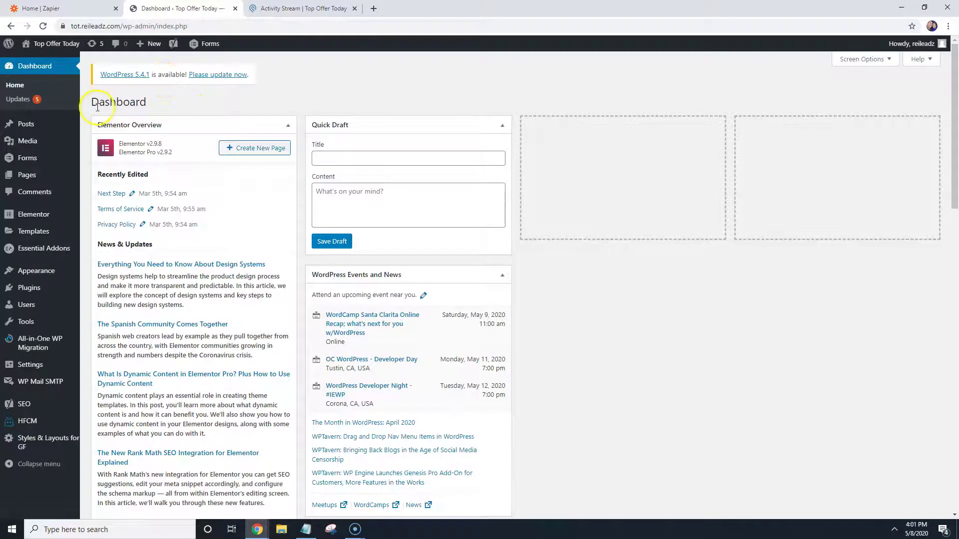
Step: Install and activate the Zapier Add-On from the Gravity Forms Add-Ons page
mouse_move(33, 163)
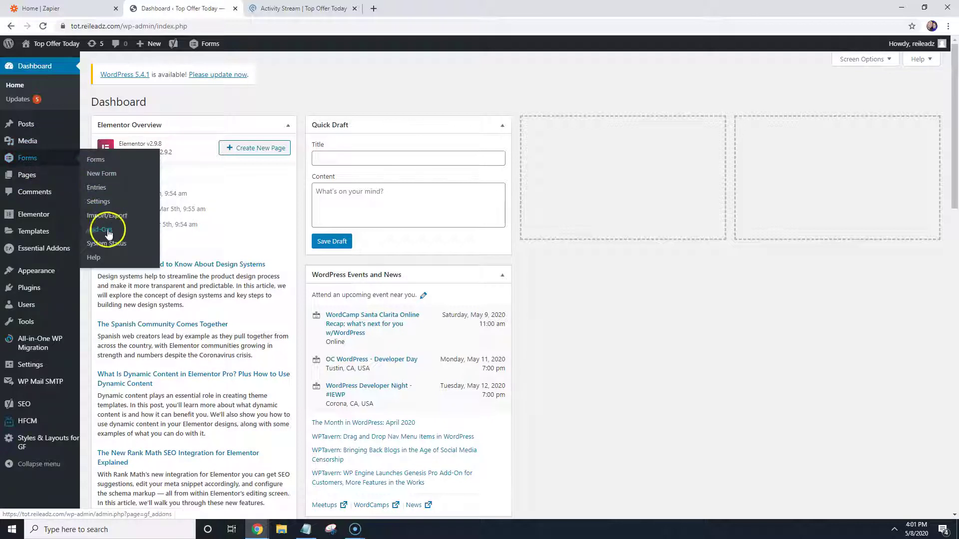
left_click(106, 235)
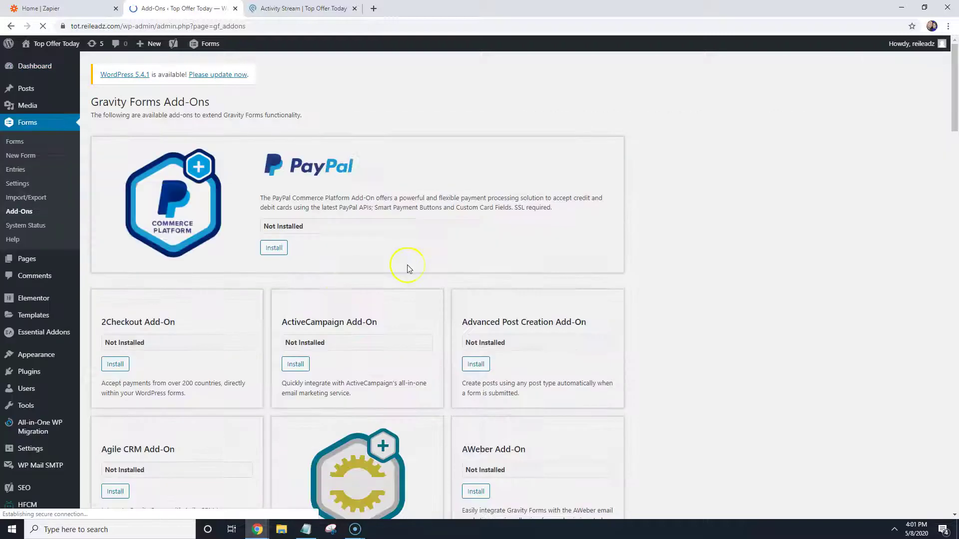
left_click_drag(954, 59, 954, 470)
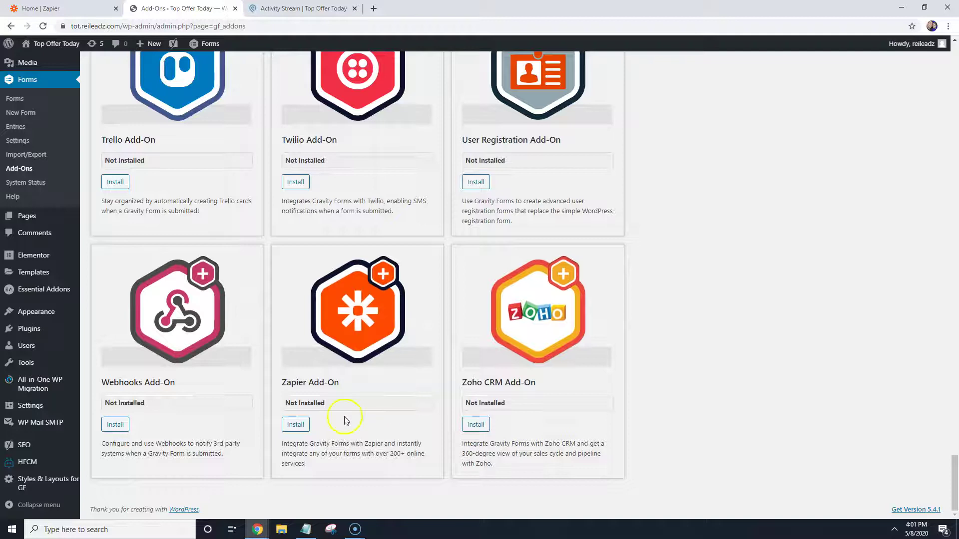
left_click(296, 425)
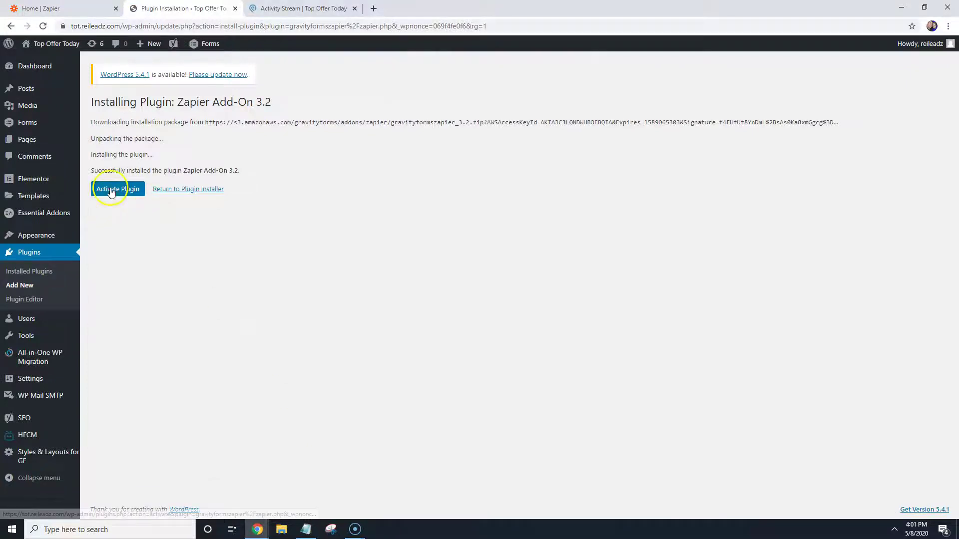
left_click(113, 189)
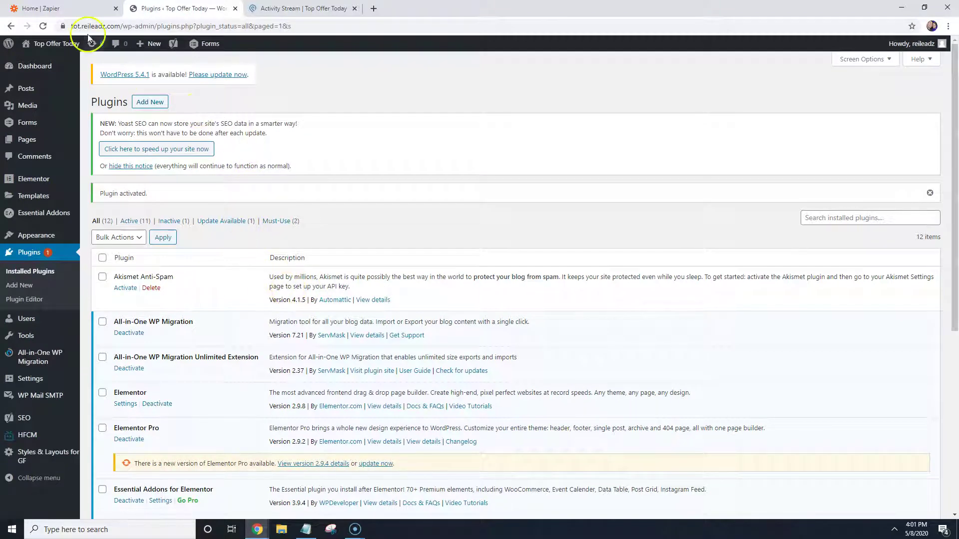
Step: Make a zap with a Gravity Forms 'New Form Submission' trigger and copy its webhook URL
left_click(55, 10)
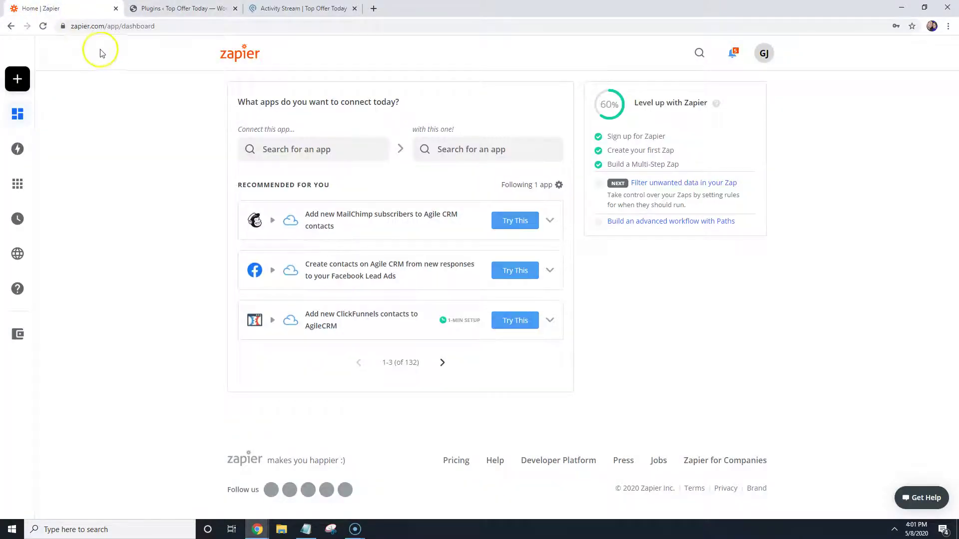
left_click(76, 80)
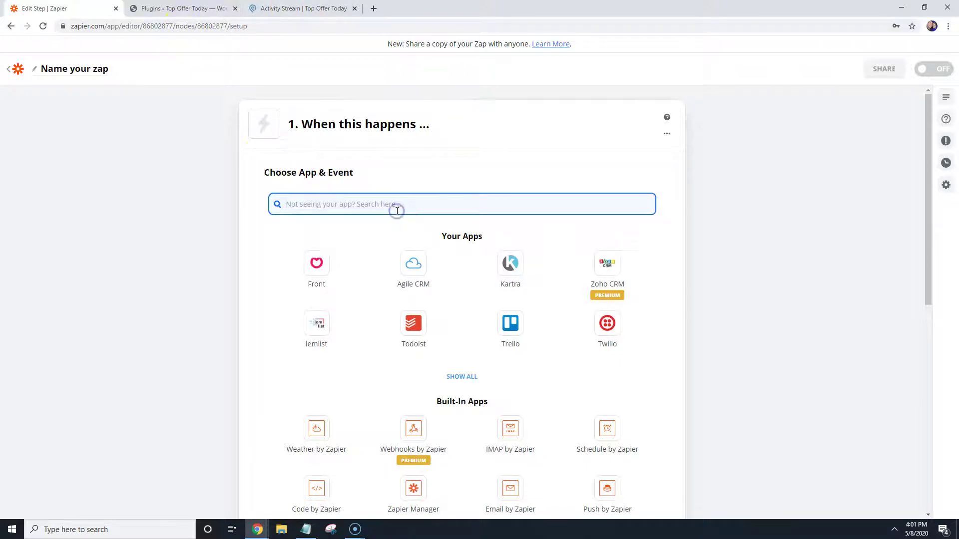
type("gravity")
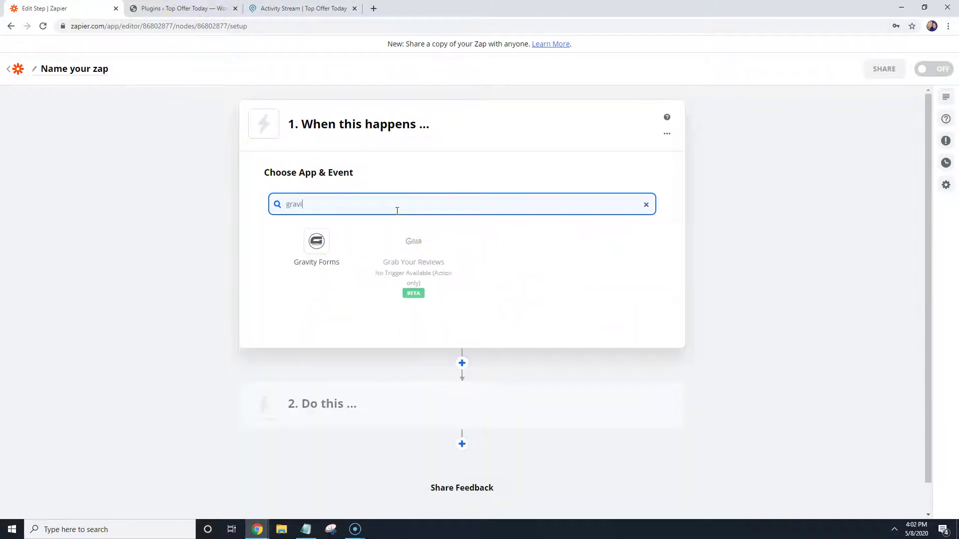
left_click(323, 247)
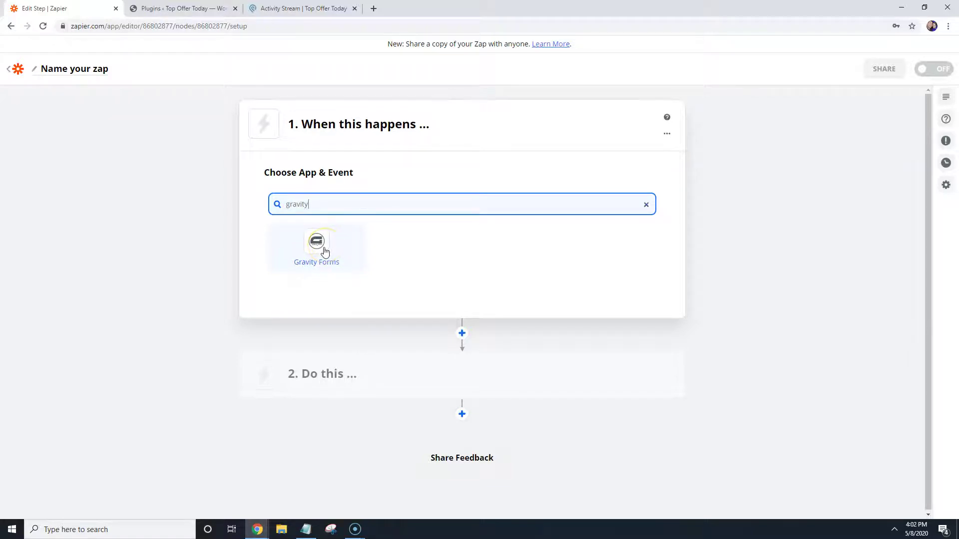
left_click(326, 251)
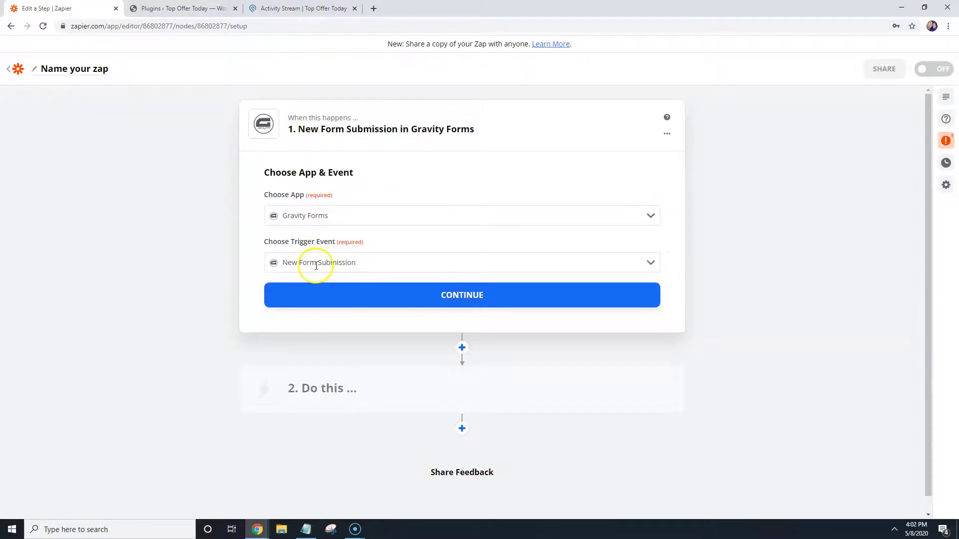
left_click(469, 299)
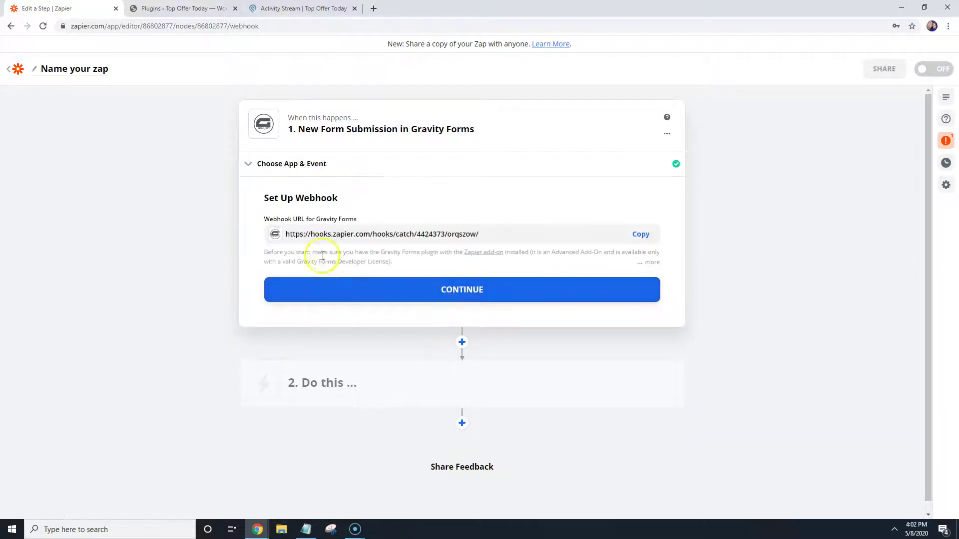
left_click(644, 237)
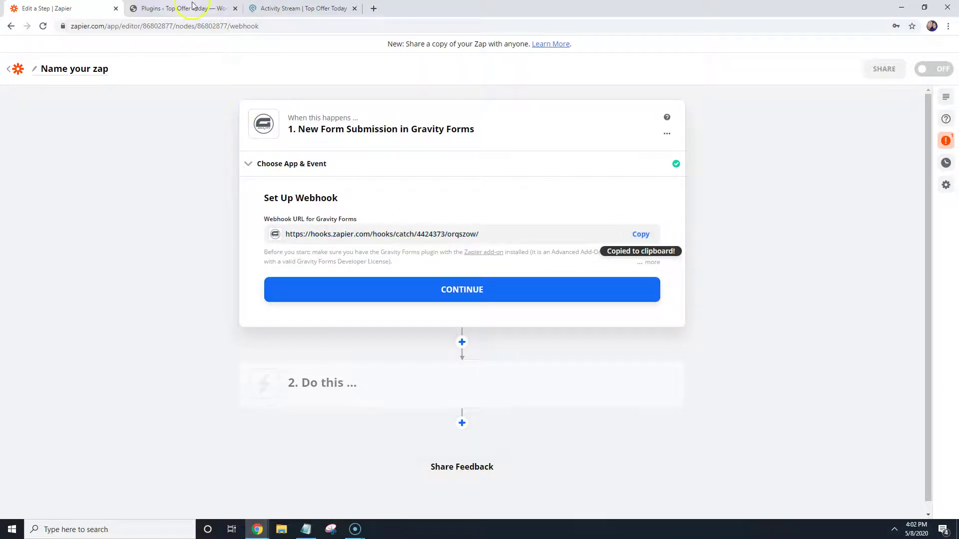
Step: Open the Zapier settings of the Cash Offer form in Gravity Forms
left_click(165, 7)
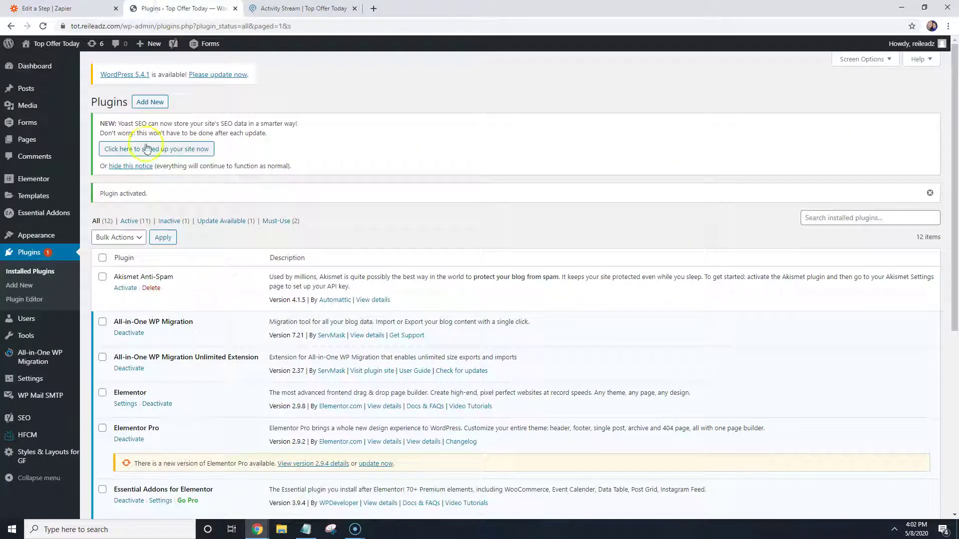
mouse_move(38, 123)
left_click(96, 128)
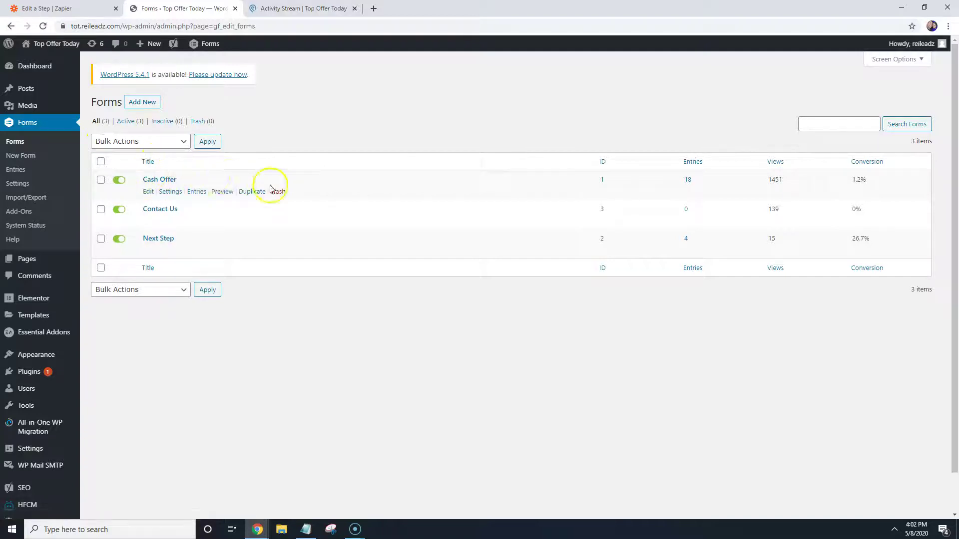
mouse_move(170, 197)
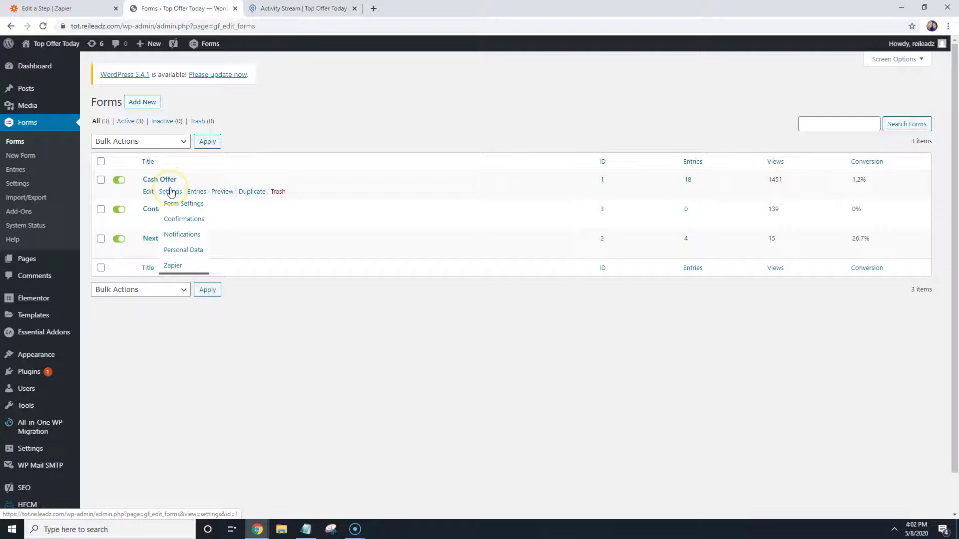
left_click(179, 266)
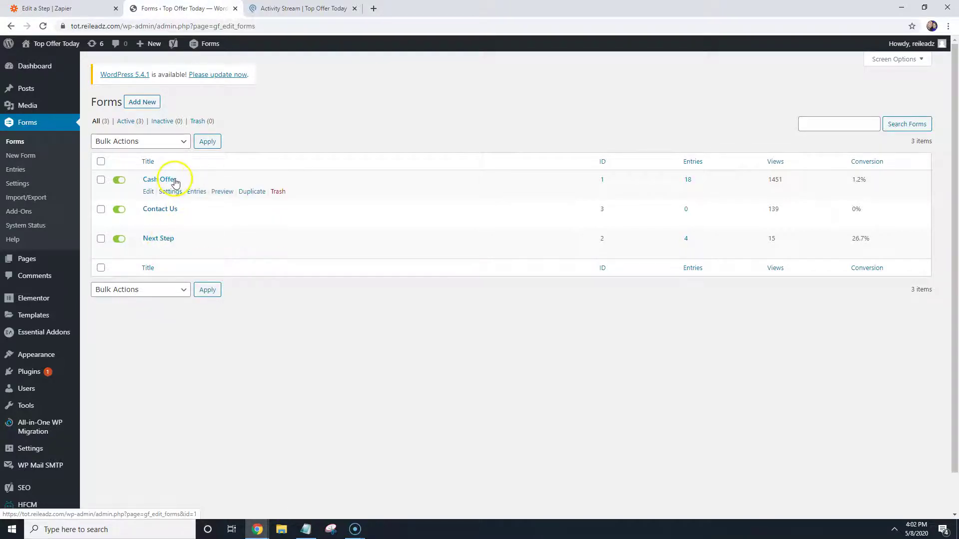
Step: Add and save a Zapier feed named 'Zap' with the pasted webhook URL
mouse_move(172, 194)
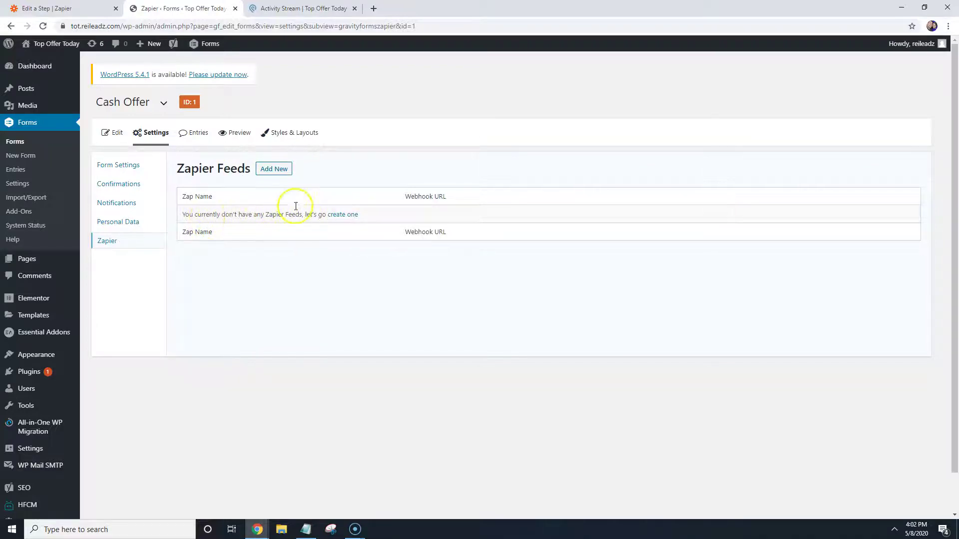
left_click(274, 170)
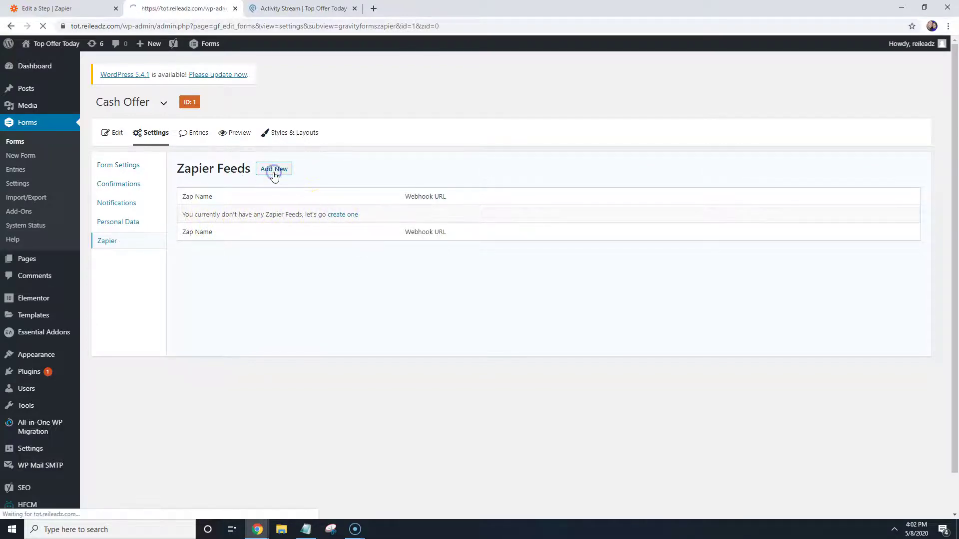
left_click(301, 202)
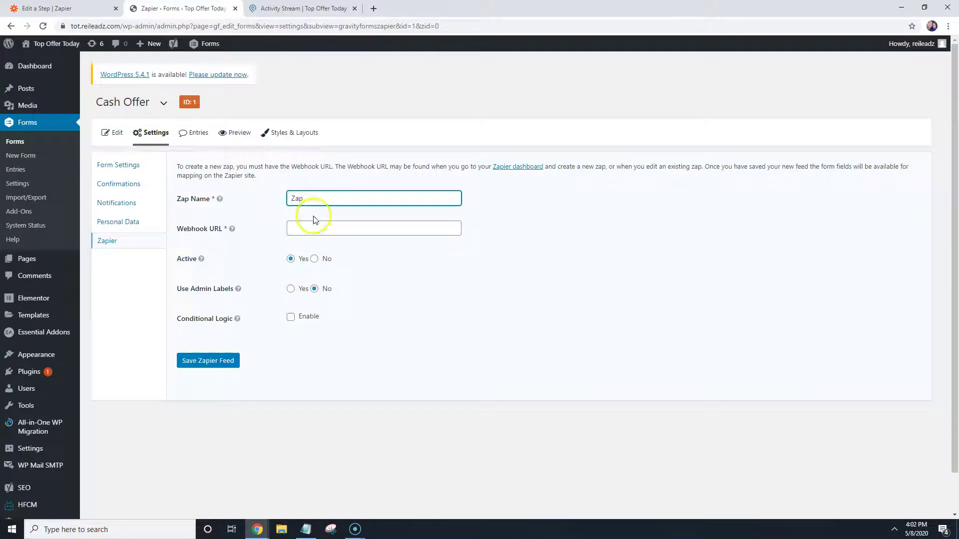
right_click(306, 229)
left_click(332, 306)
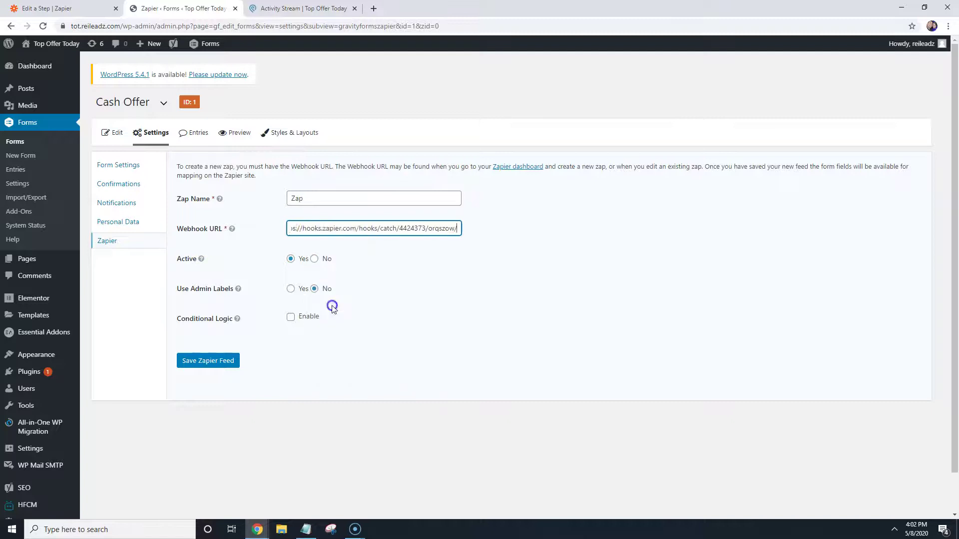
left_click(208, 365)
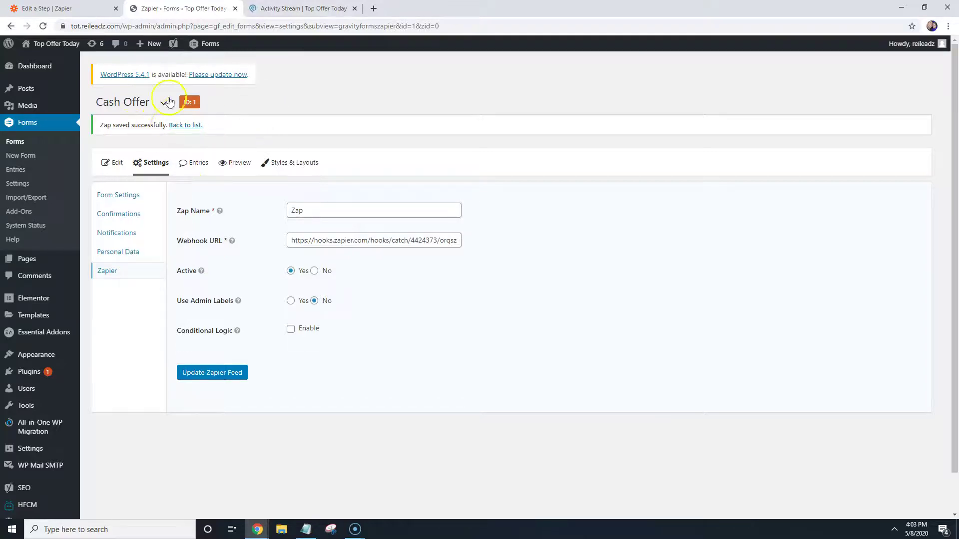
key("ctrl+Page_Up")
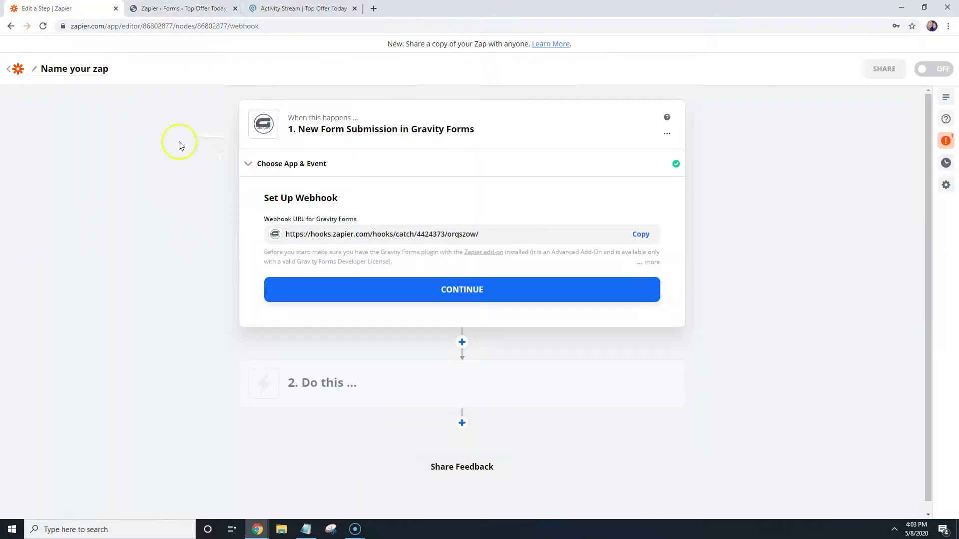
Step: Test the webhook trigger, confirm the sample Cash Offer submission, and continue to step 2
left_click(448, 295)
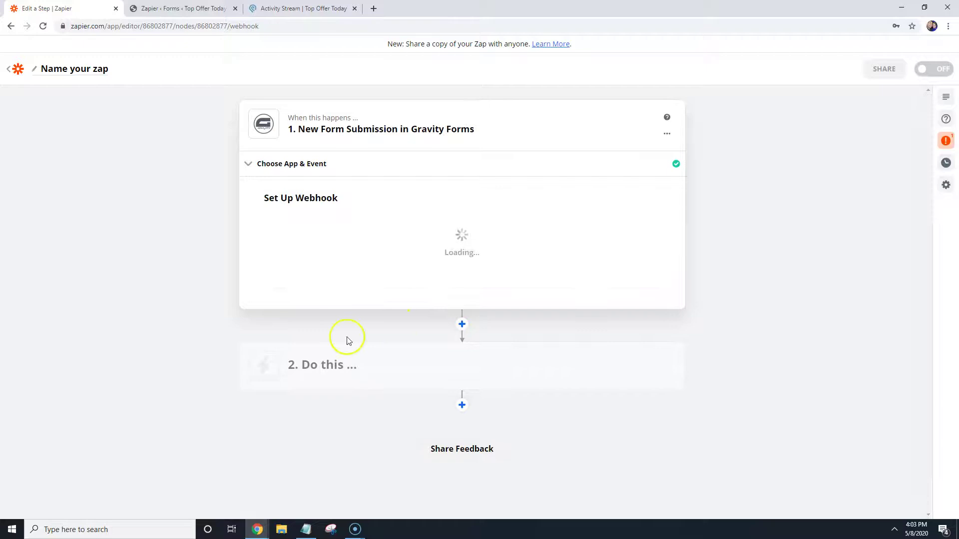
left_click(458, 373)
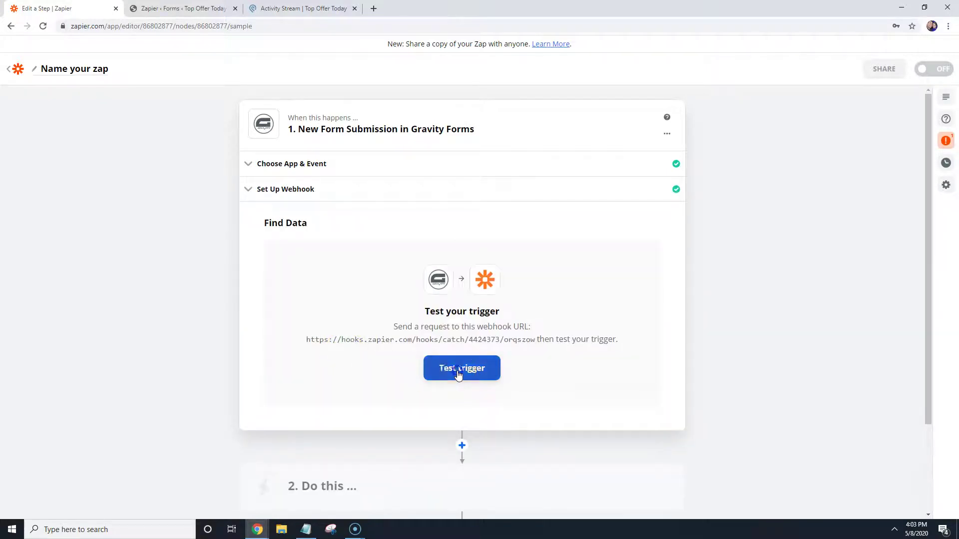
scroll(368, 314, "down", 1)
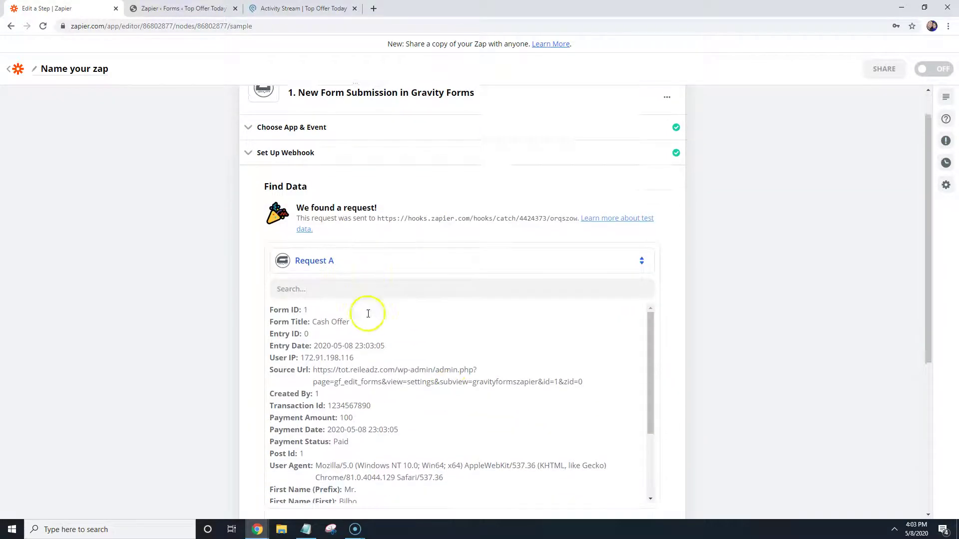
scroll(319, 315, "down", 6)
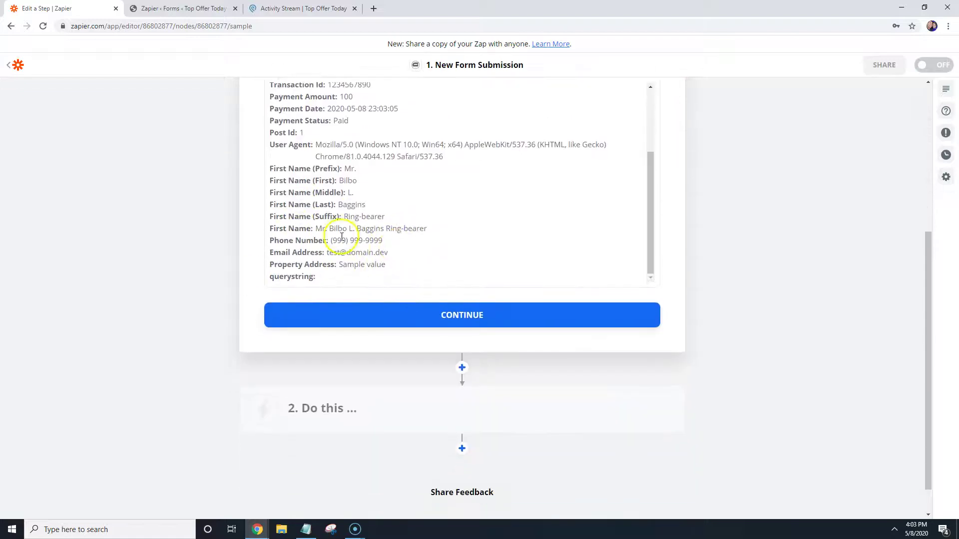
left_click(468, 314)
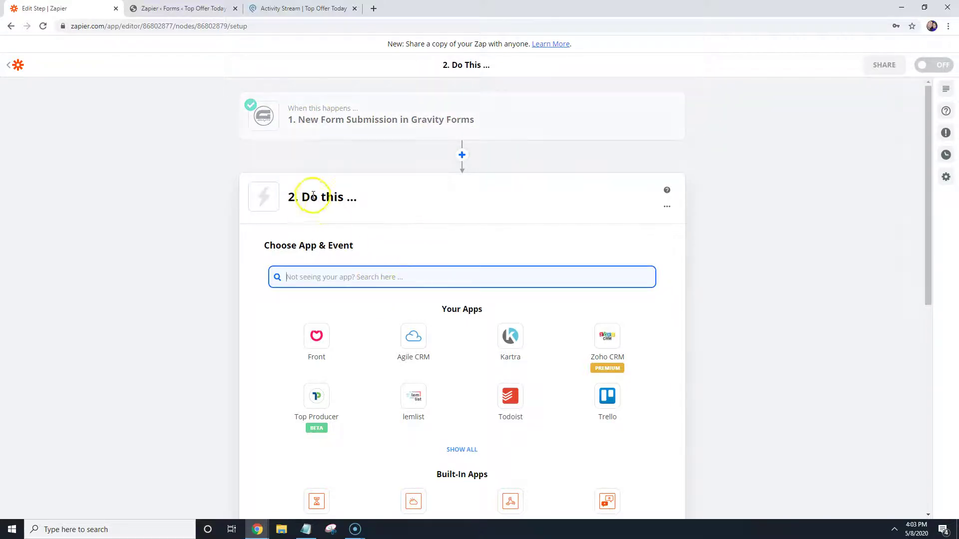
Step: Choose Podio as the action app with the Create Item event
type("podio")
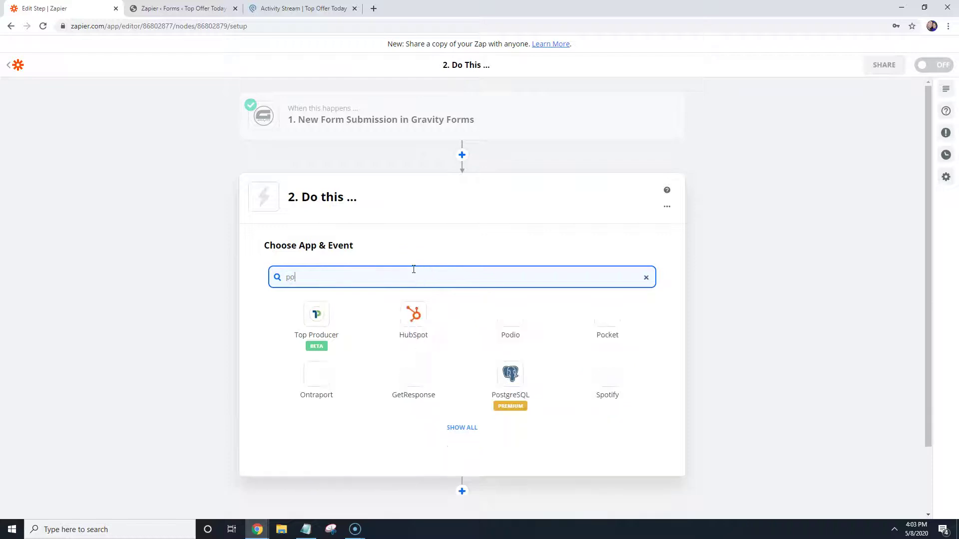
left_click(332, 317)
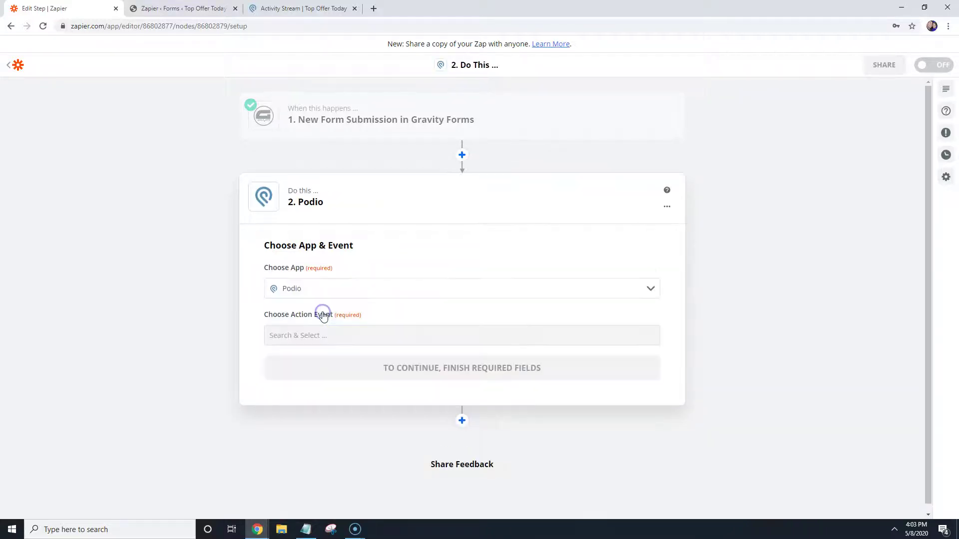
left_click(306, 337)
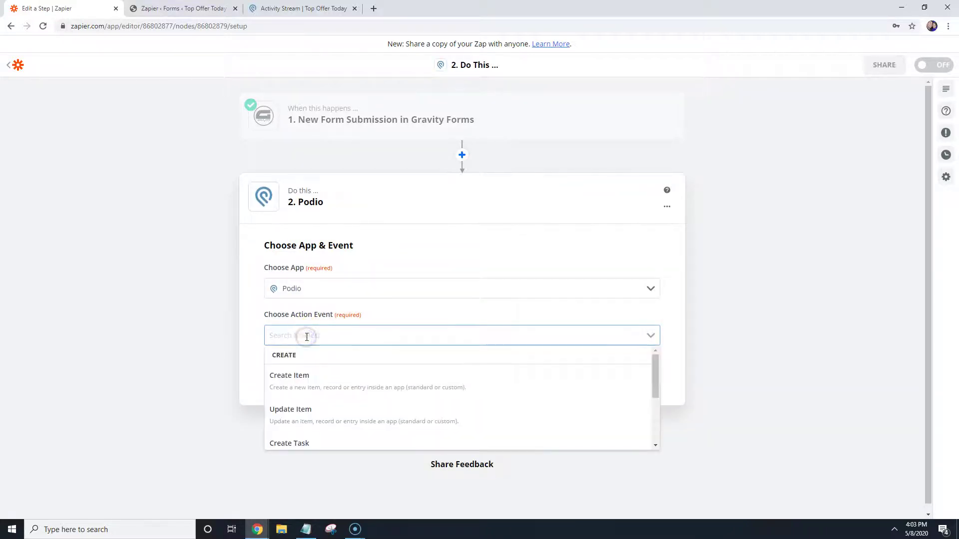
left_click(332, 386)
left_click(380, 379)
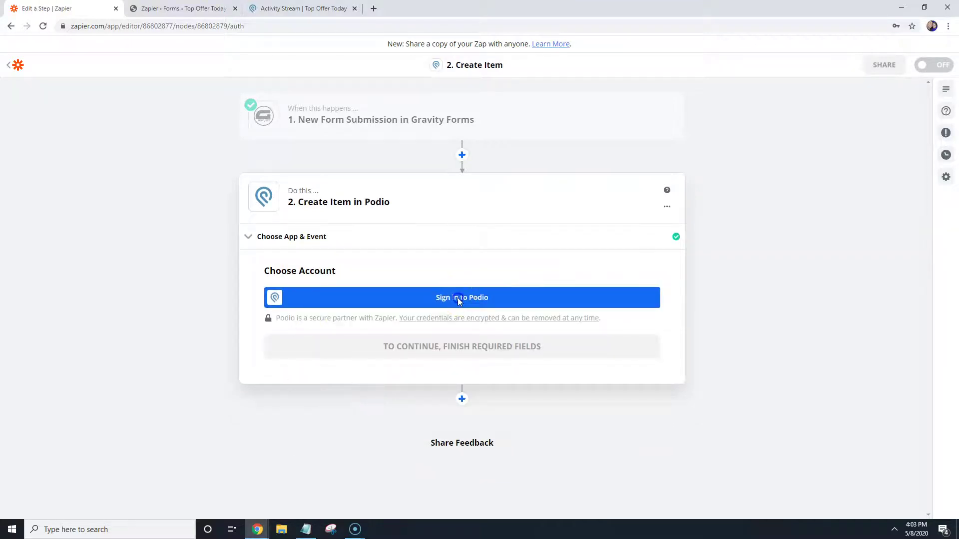
Step: Sign in to Podio, grant Zapier access, and confirm the connected account
left_click(458, 299)
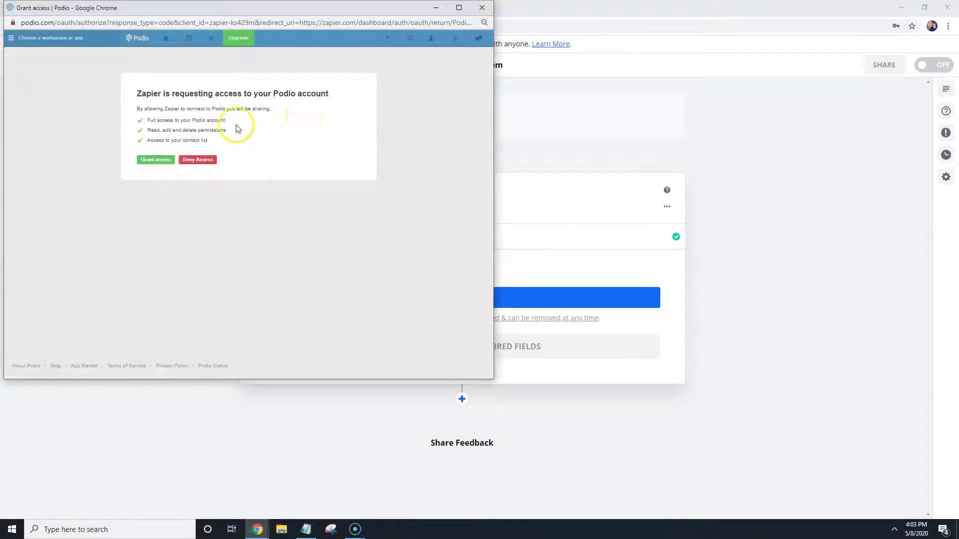
left_click(153, 160)
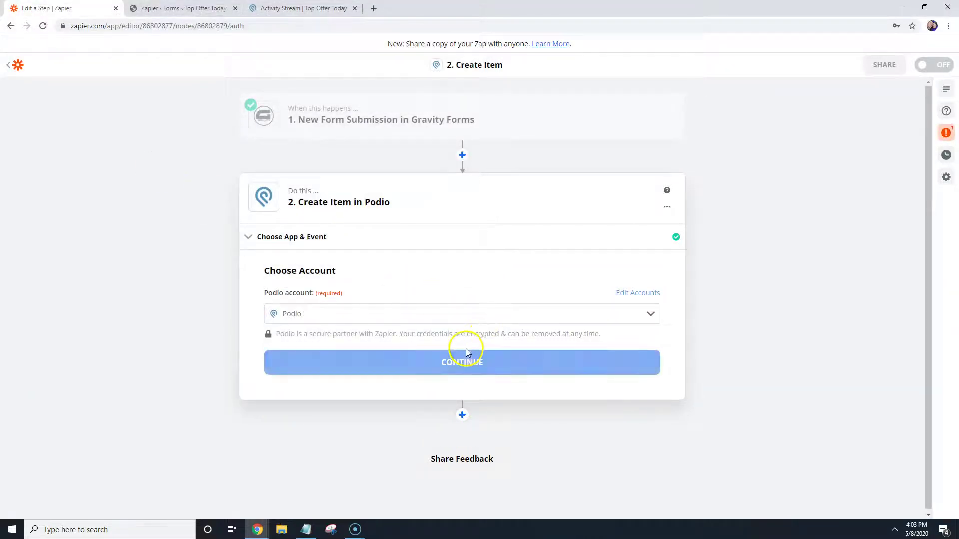
left_click(457, 365)
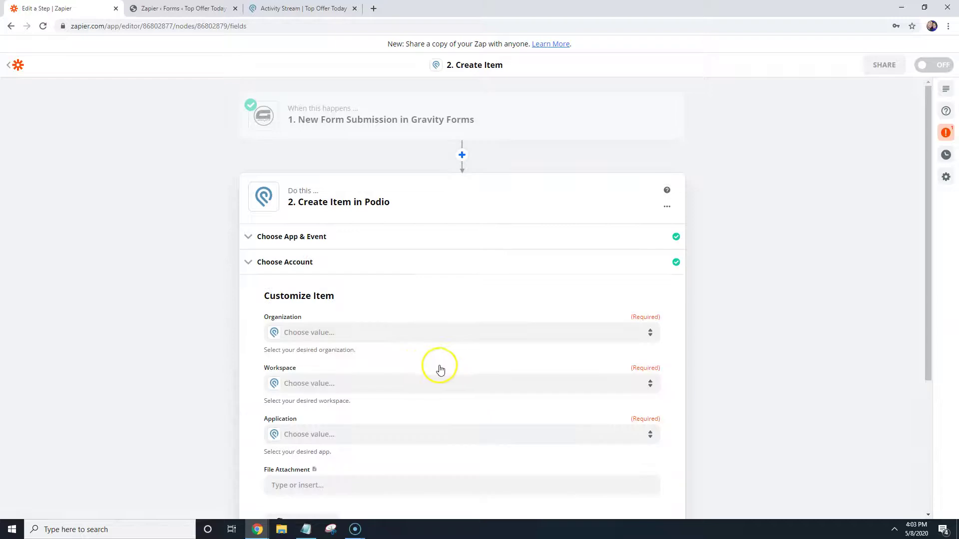
Step: Set Organization to startignite.com, Workspace to Top Offer Today, and Application to Seller Leads
left_click(303, 333)
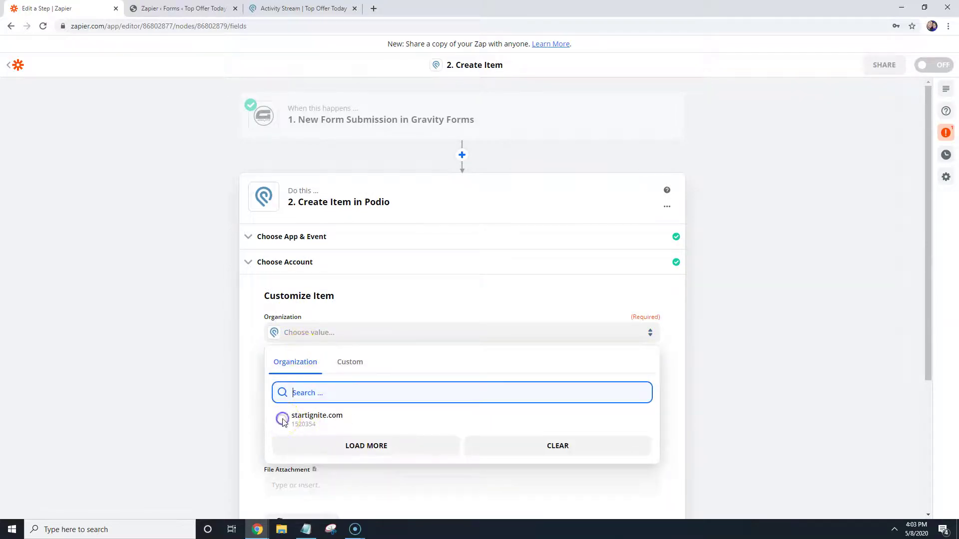
left_click(283, 422)
scroll(315, 293, "down", 2)
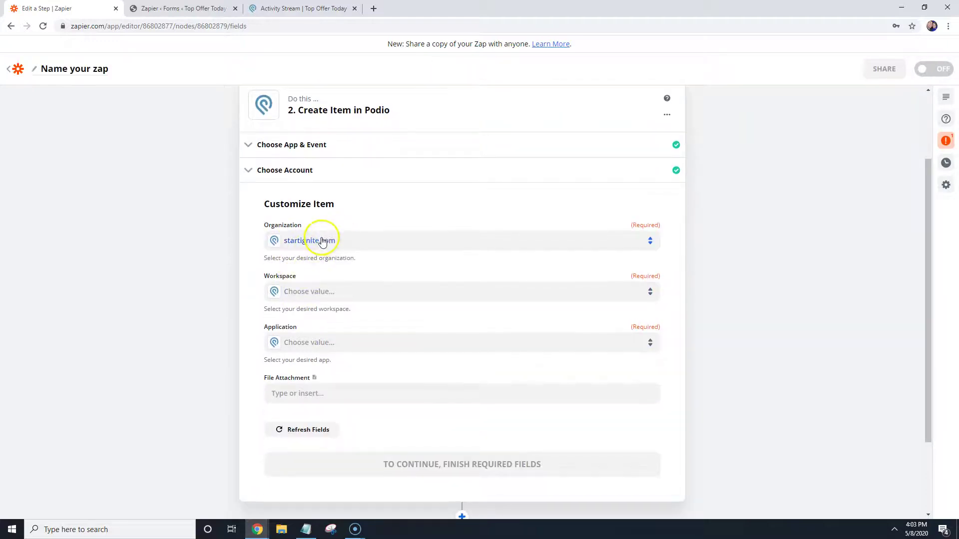
left_click(307, 294)
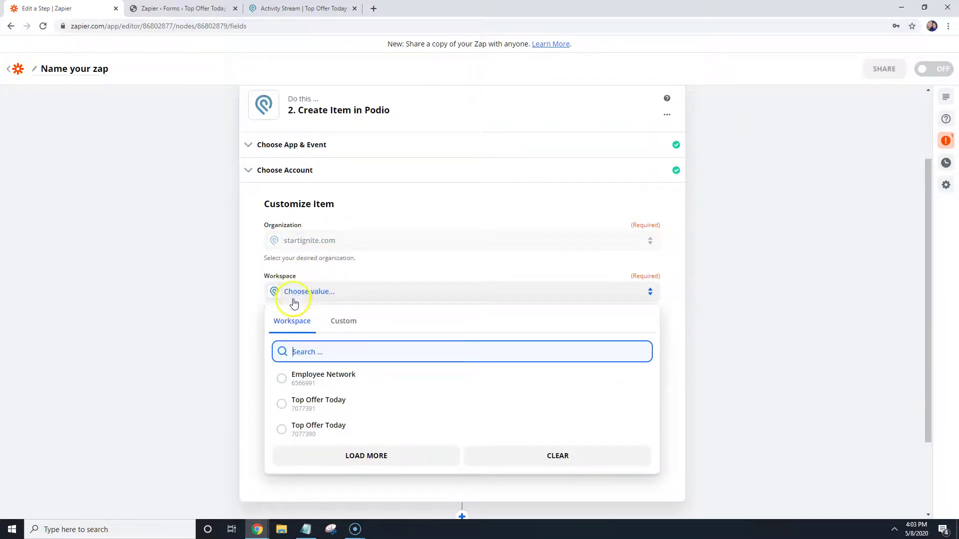
left_click(293, 407)
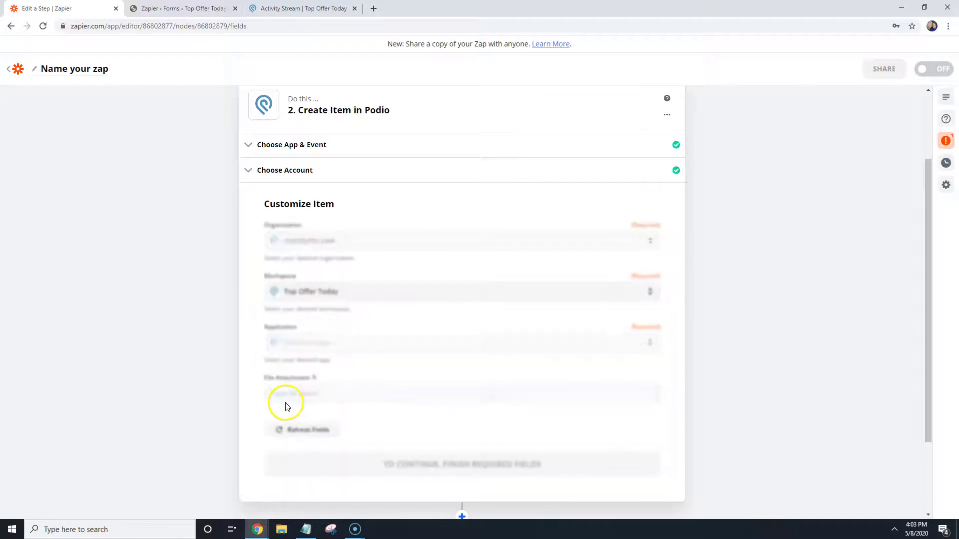
left_click(318, 345)
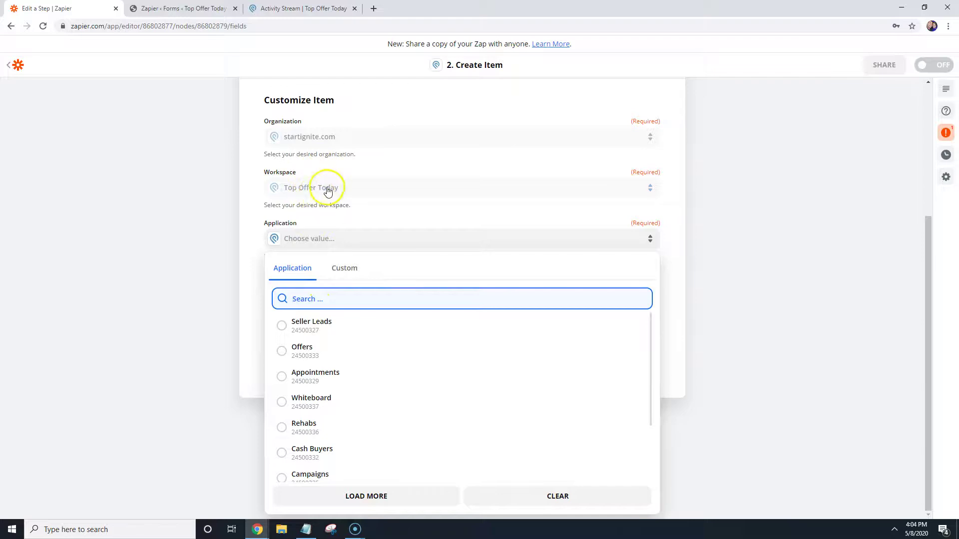
left_click(318, 325)
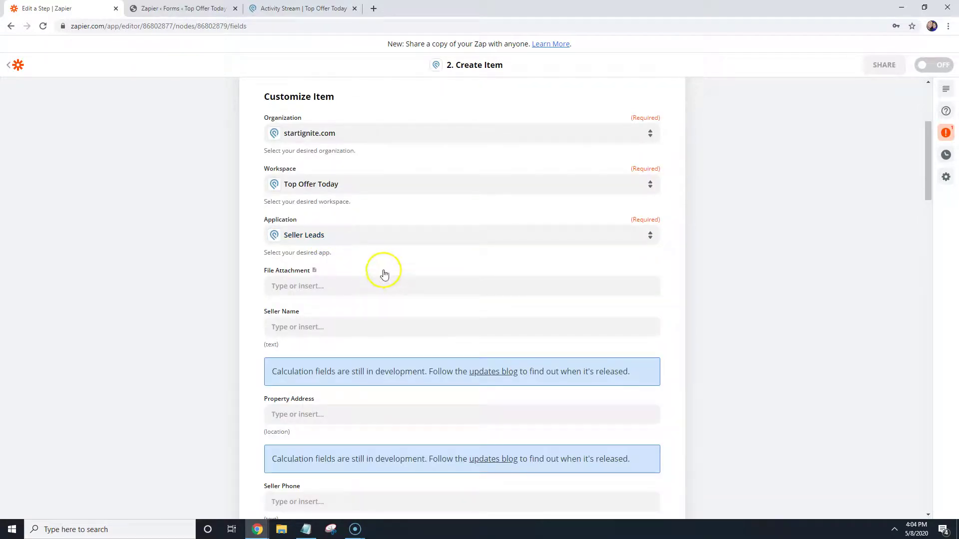
scroll(349, 289, "down", 1)
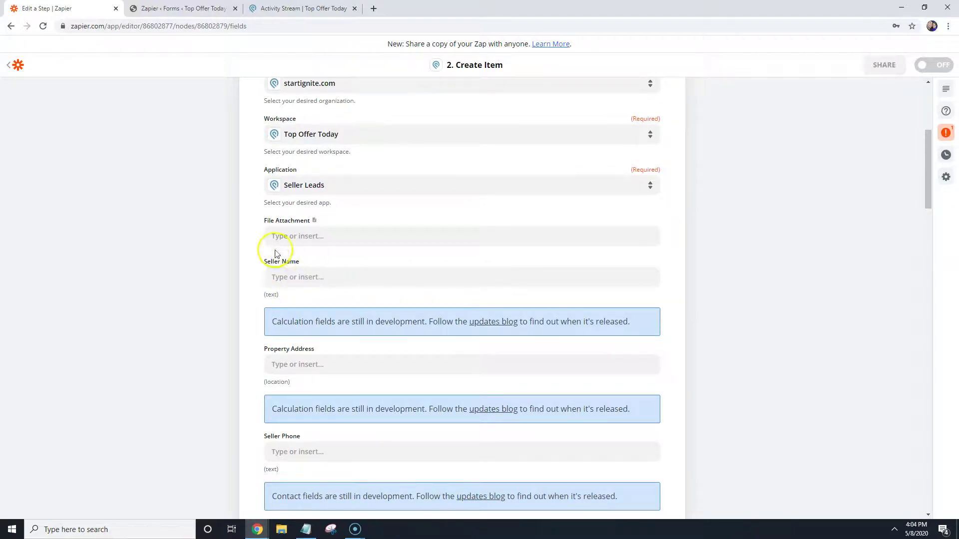
Step: Map Seller Name to the form's First Name and Property Address to its Property Address
left_click(300, 281)
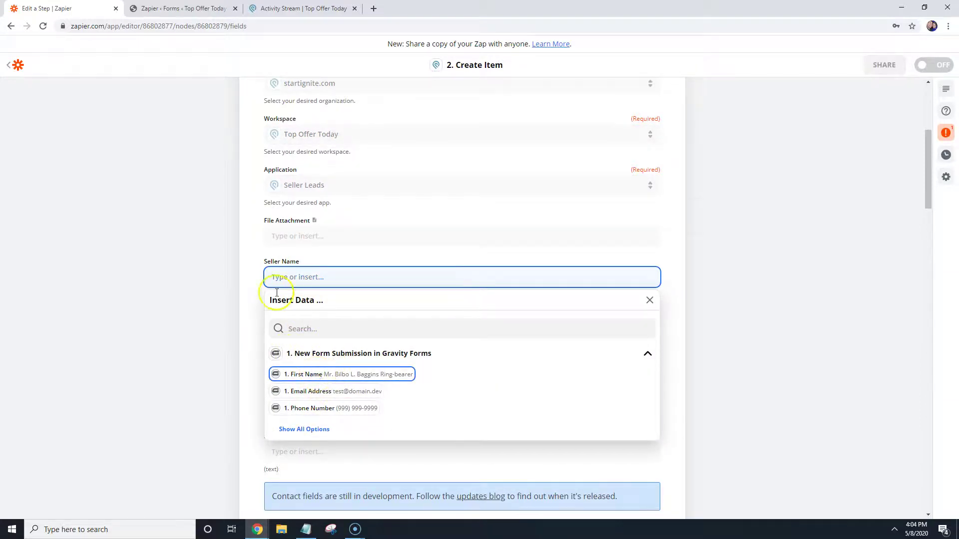
key("Return")
left_click(243, 288)
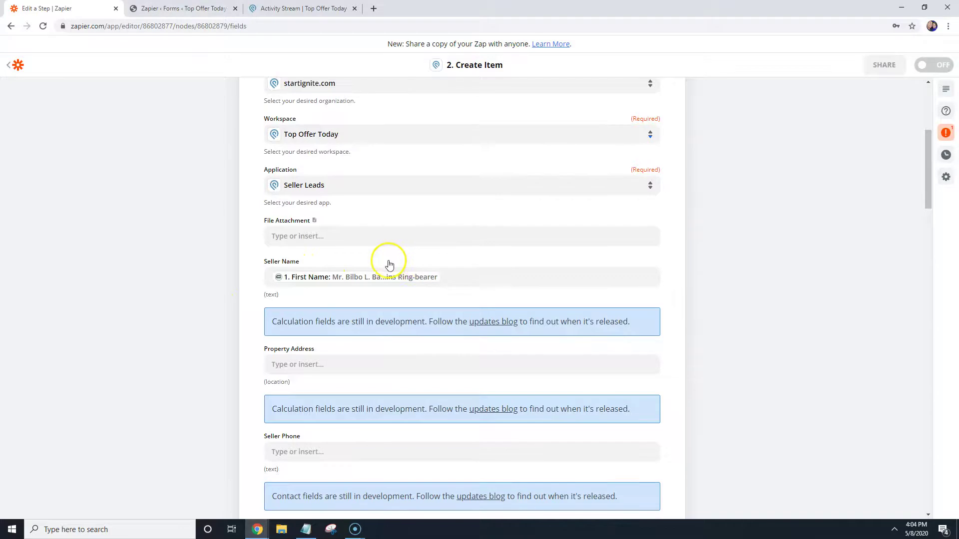
scroll(385, 268, "down", 3)
left_click(317, 216)
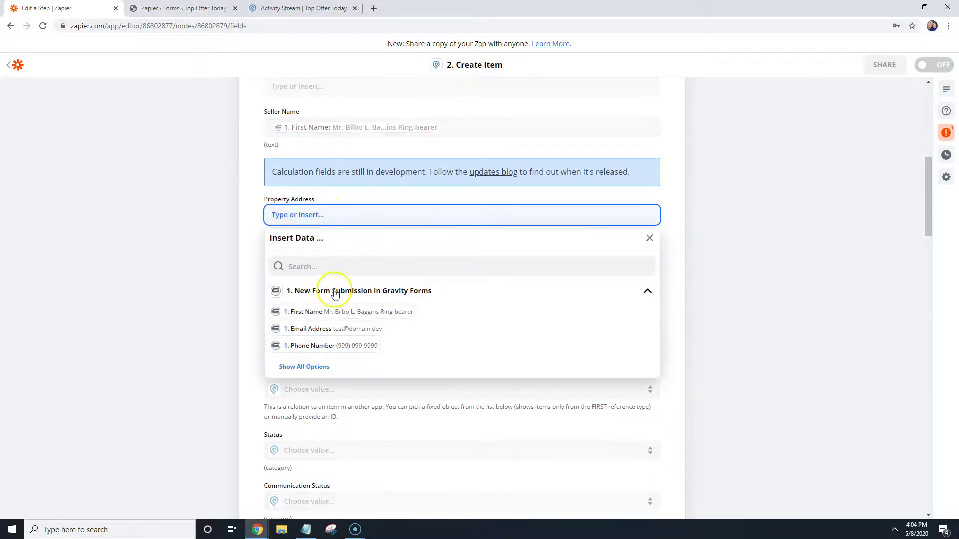
left_click(306, 368)
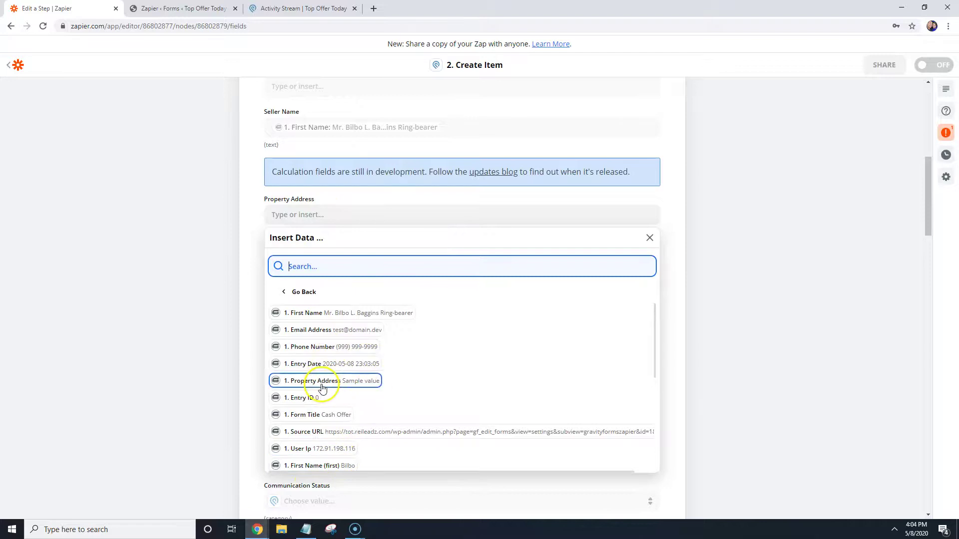
left_click(322, 383)
left_click(247, 249)
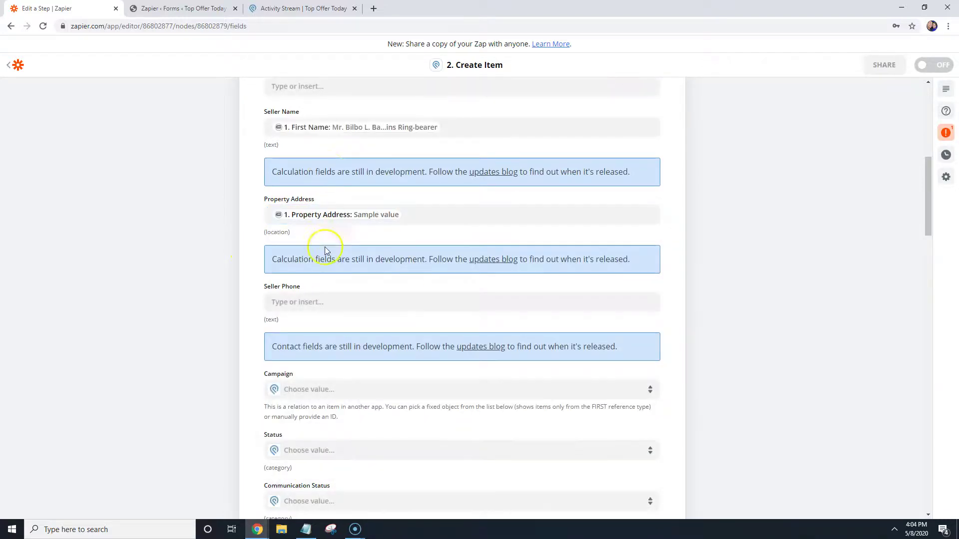
scroll(334, 278, "down", 1)
scroll(334, 277, "down", 2)
Step: Map Seller Phone to the form's Phone Number and Seller Email to its Email Address
left_click(307, 201)
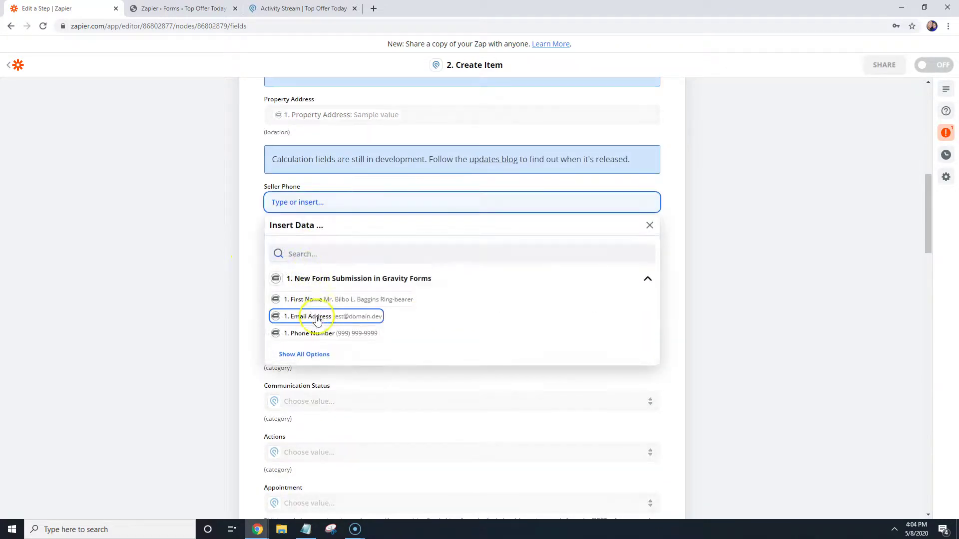
left_click(317, 335)
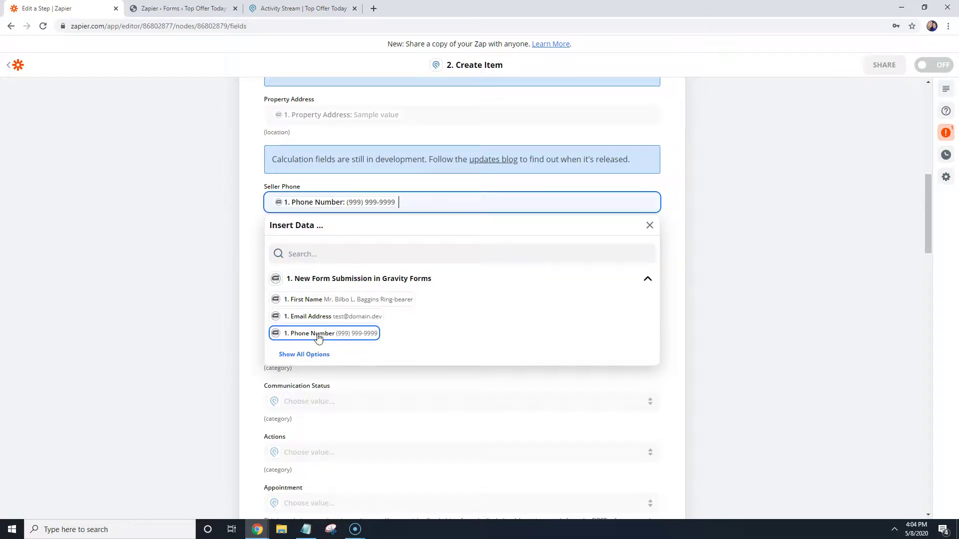
left_click(244, 334)
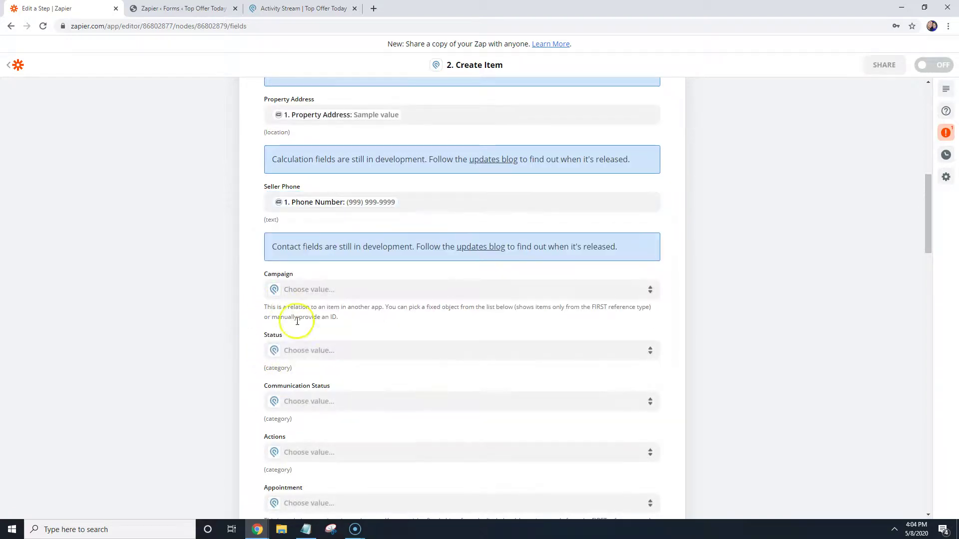
scroll(306, 335, "down", 1)
scroll(305, 335, "down", 4)
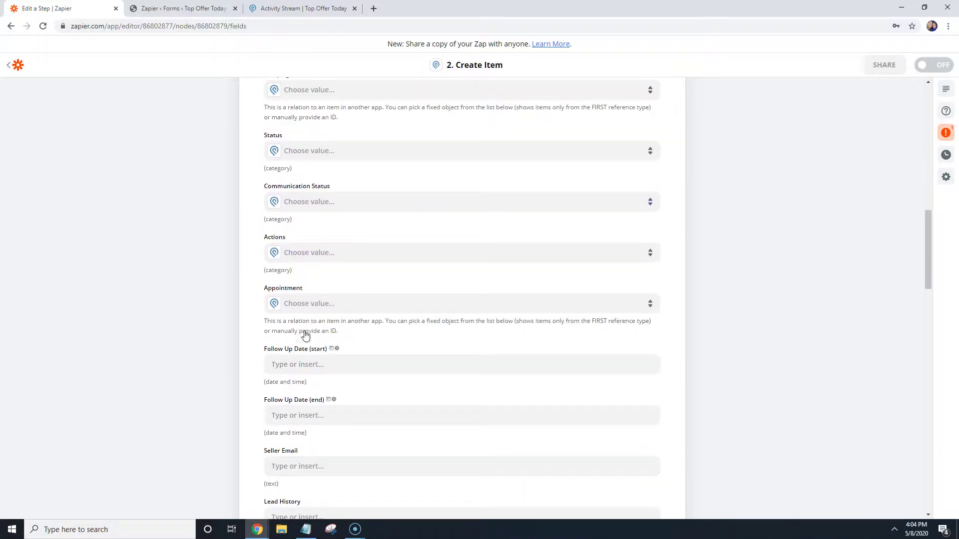
left_click(391, 364)
scroll(392, 367, "down", 1)
left_click(278, 418)
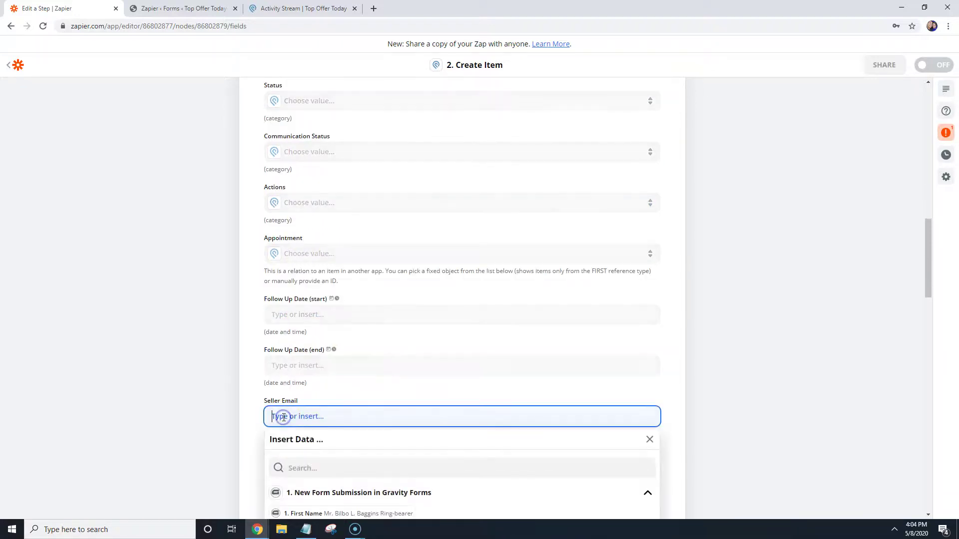
scroll(343, 336, "down", 2)
left_click(323, 433)
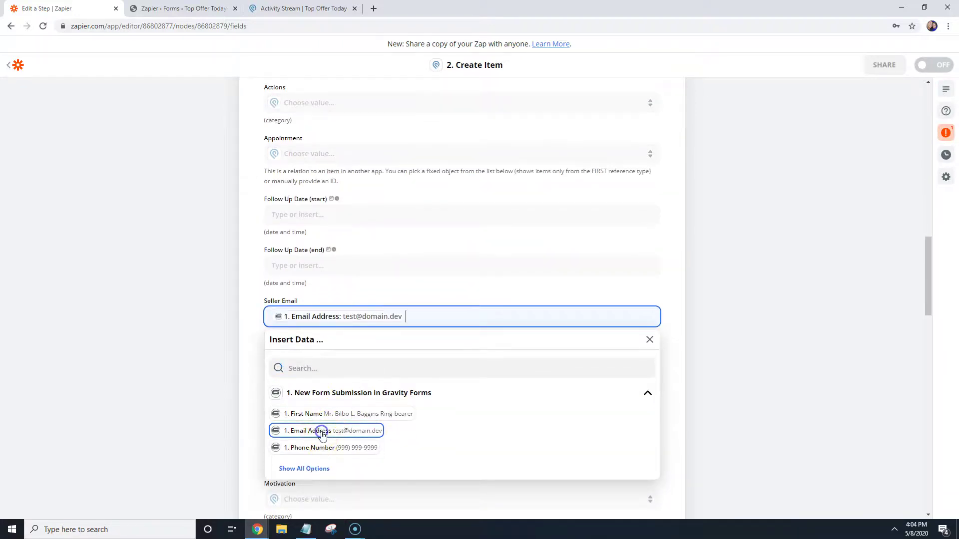
left_click(246, 338)
scroll(351, 255, "up", 1)
scroll(351, 254, "up", 4)
scroll(347, 313, "down", 1)
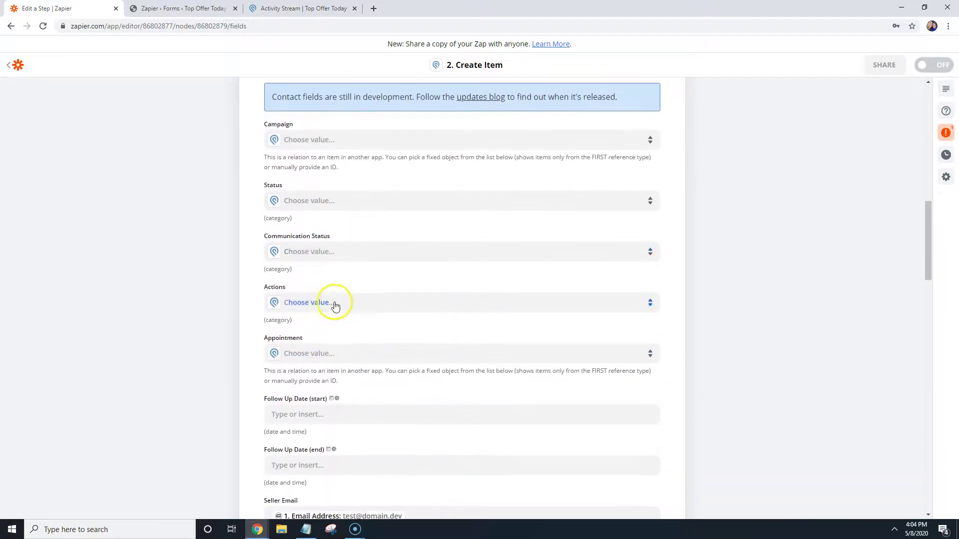
scroll(324, 249, "up", 2)
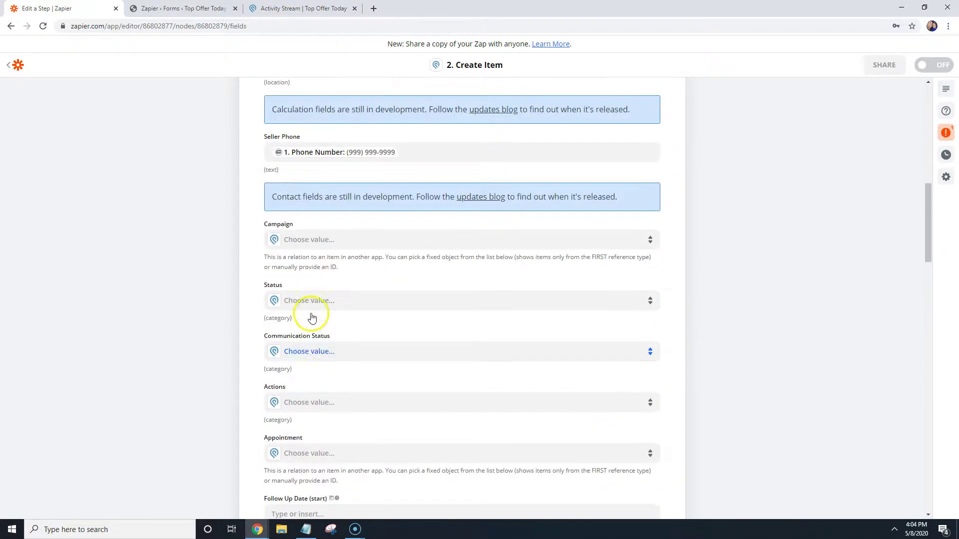
Step: Pick New for Status and Needs Reply for Communication Status in the Podio item
left_click(314, 302)
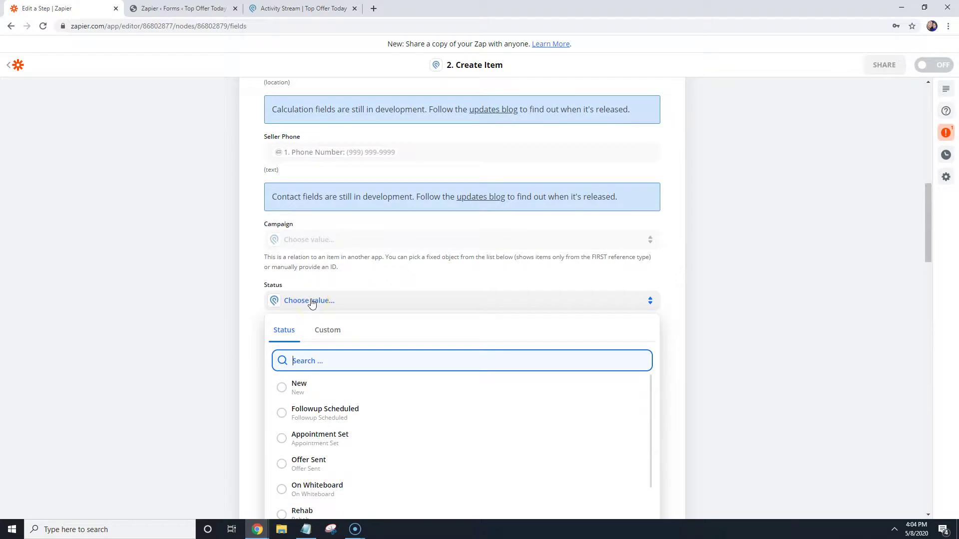
scroll(311, 303, "down", 1)
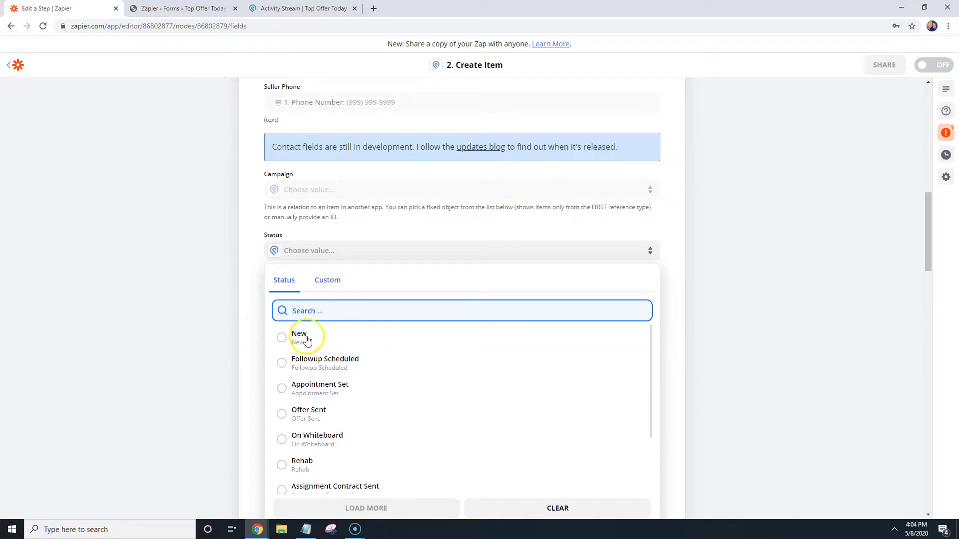
left_click(298, 338)
left_click(322, 303)
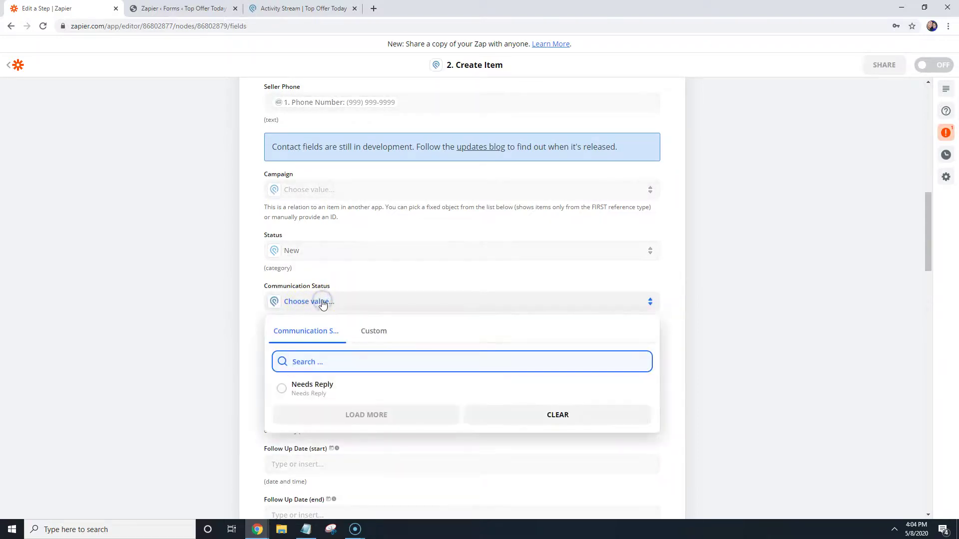
left_click(298, 393)
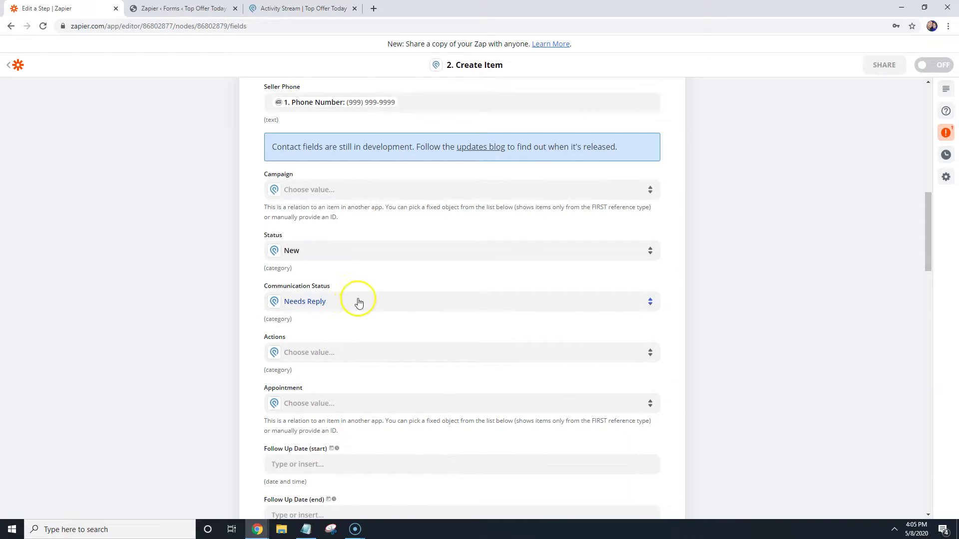
scroll(316, 332, "up", 4)
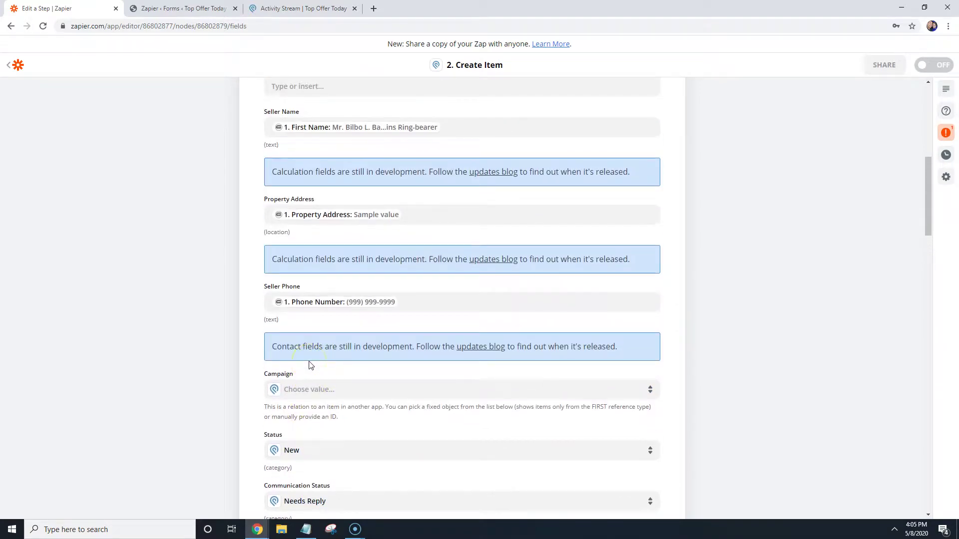
scroll(308, 365, "up", 1)
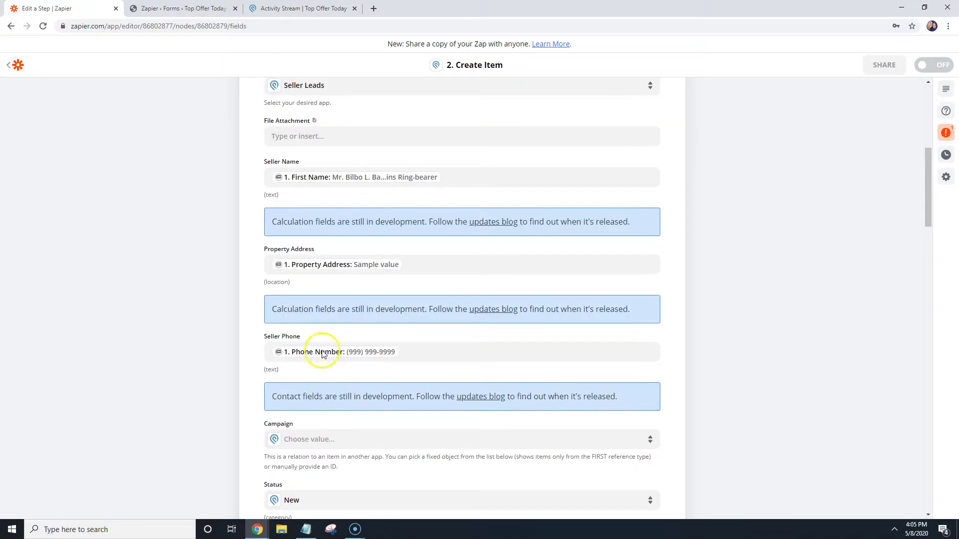
scroll(324, 186, "down", 9)
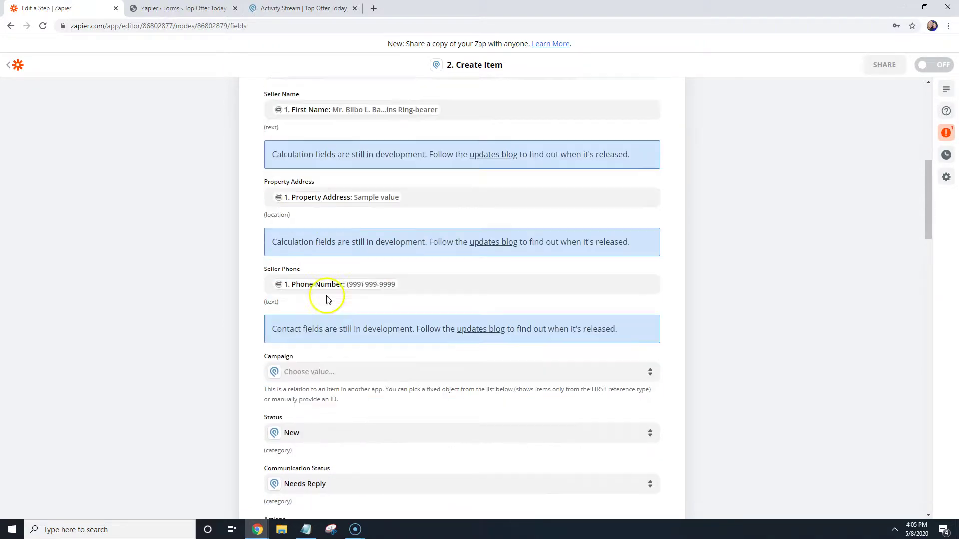
scroll(387, 253, "down", 20)
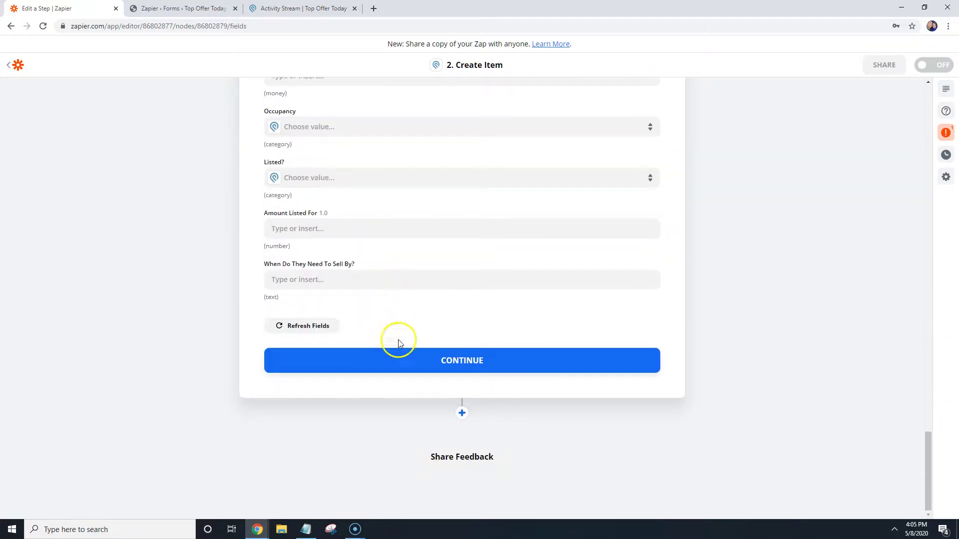
Step: Finish the Podio step by sending a test item and closing the editor
left_click(459, 367)
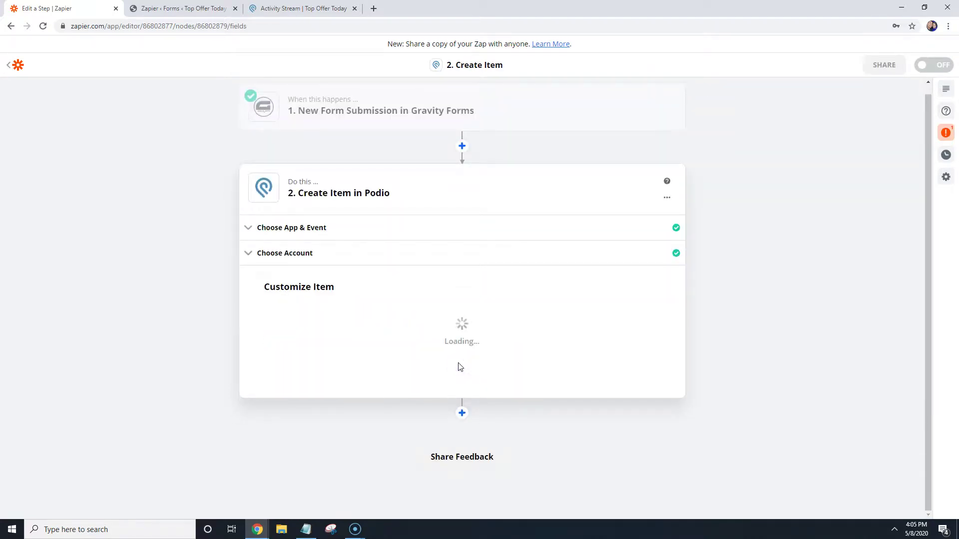
left_click(562, 361)
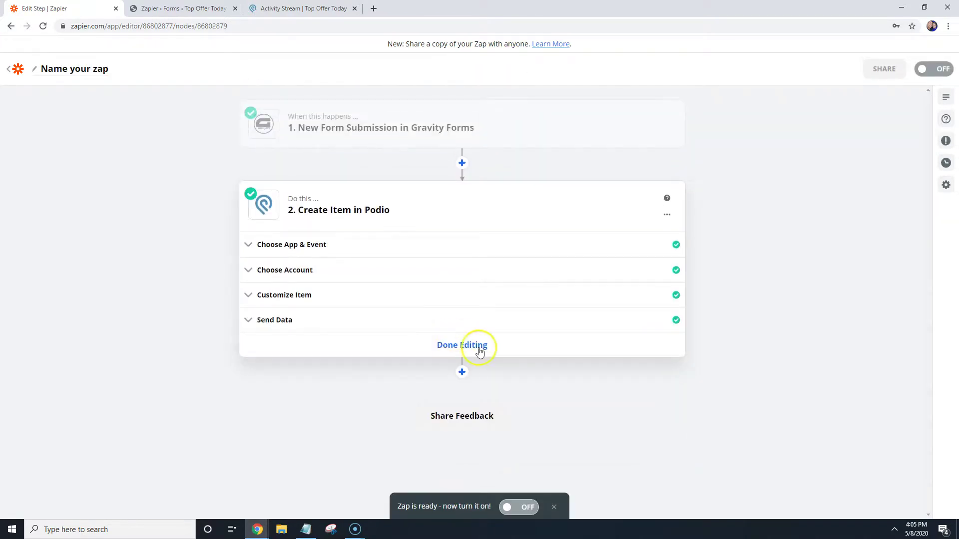
left_click(476, 344)
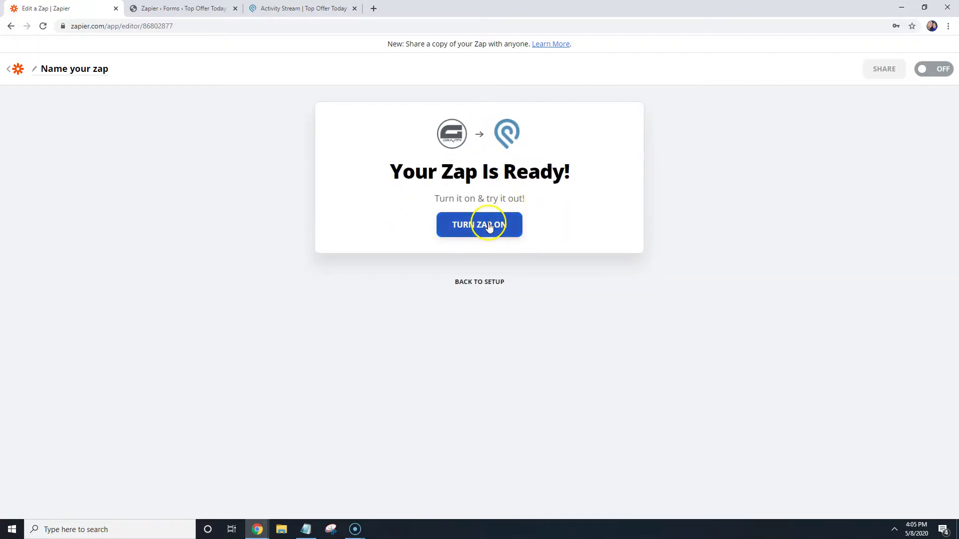
Step: Name the zap 'Website To Podio Step 1', turn it on, and go back to My Zaps
left_click(89, 69)
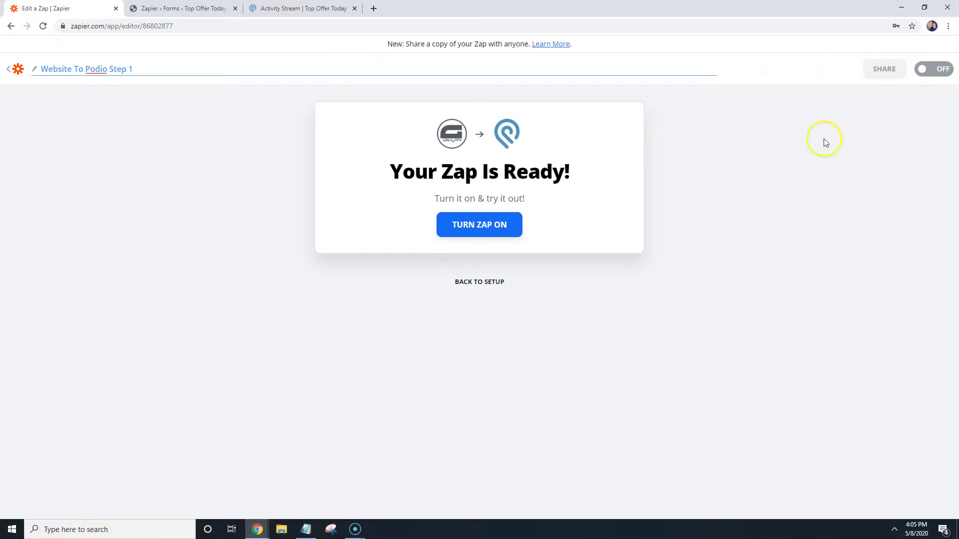
left_click(504, 230)
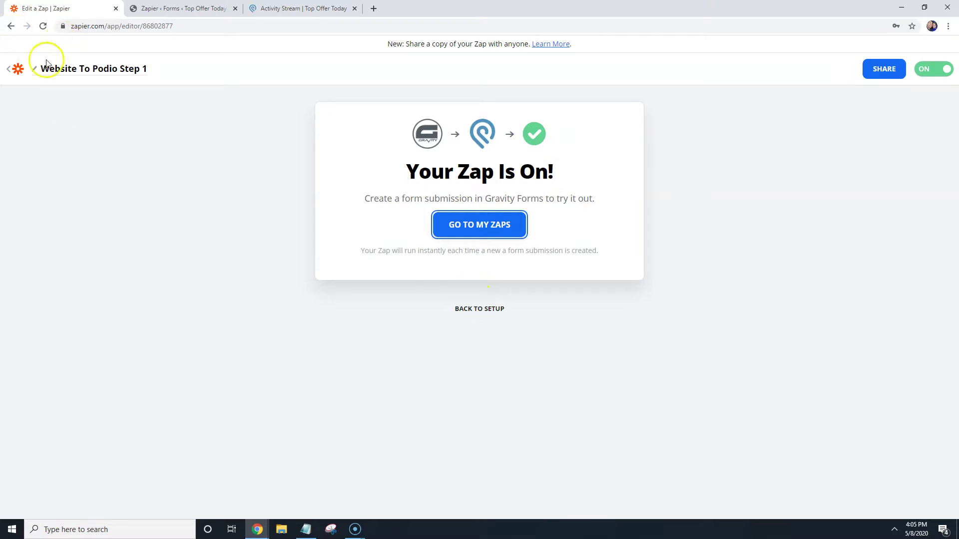
left_click(18, 68)
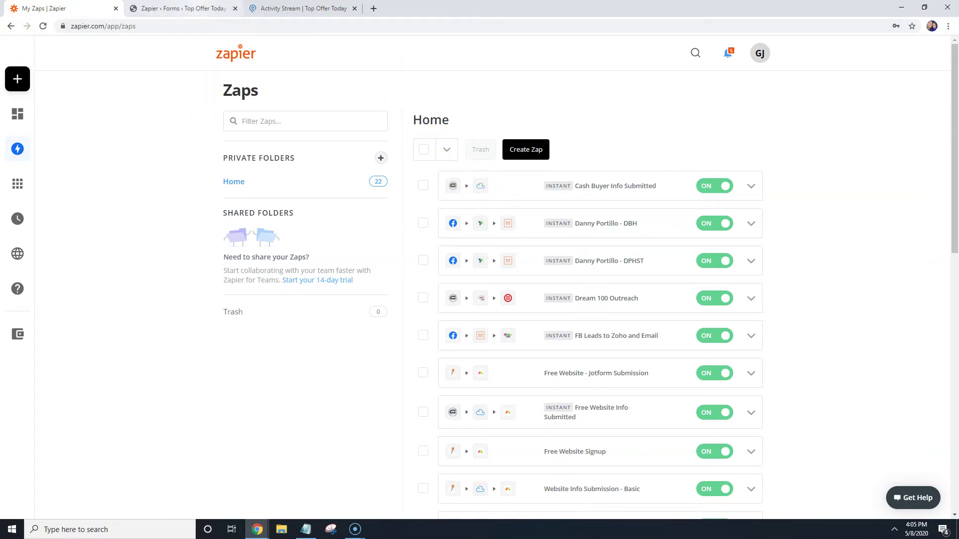
left_click(200, 8)
Step: List the Gravity Forms forms and show the Next Step form's Settings options
left_click(17, 141)
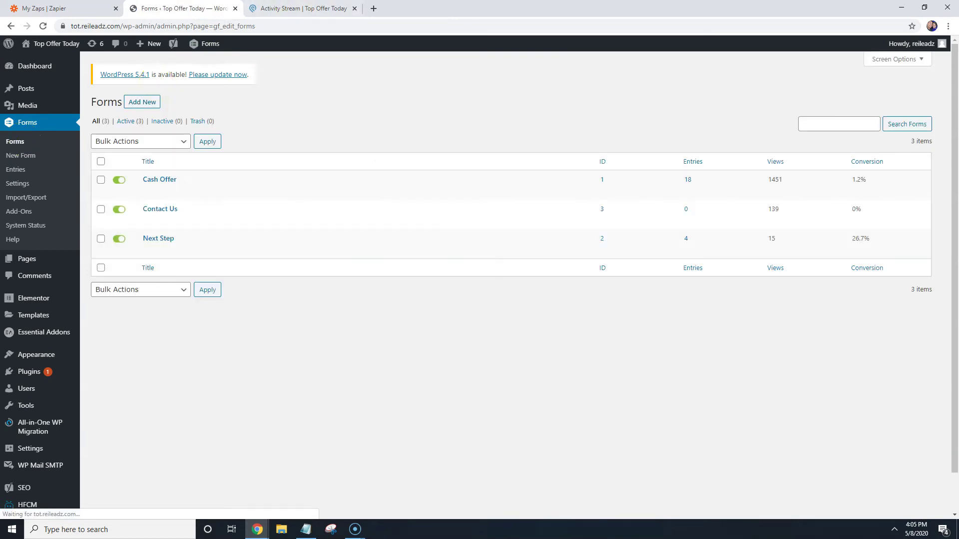
left_click(234, 133)
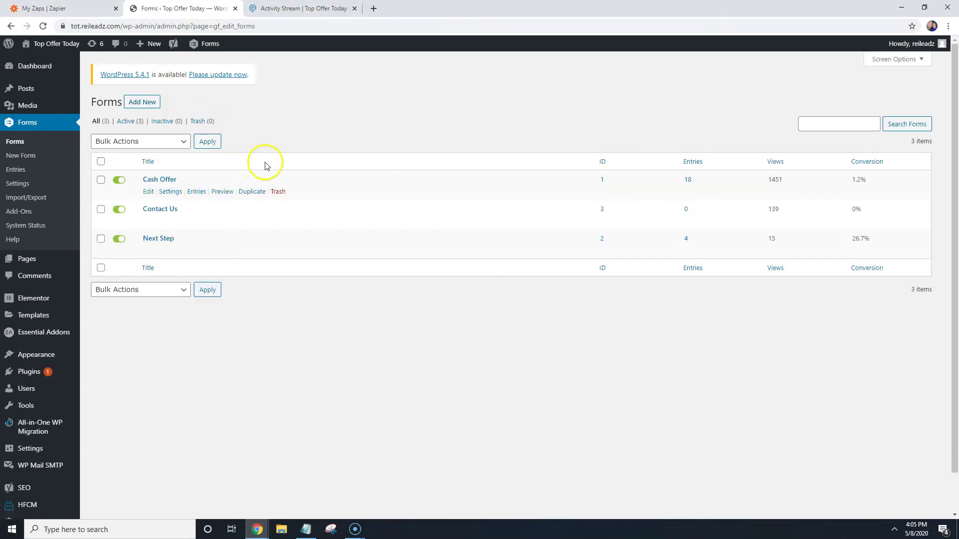